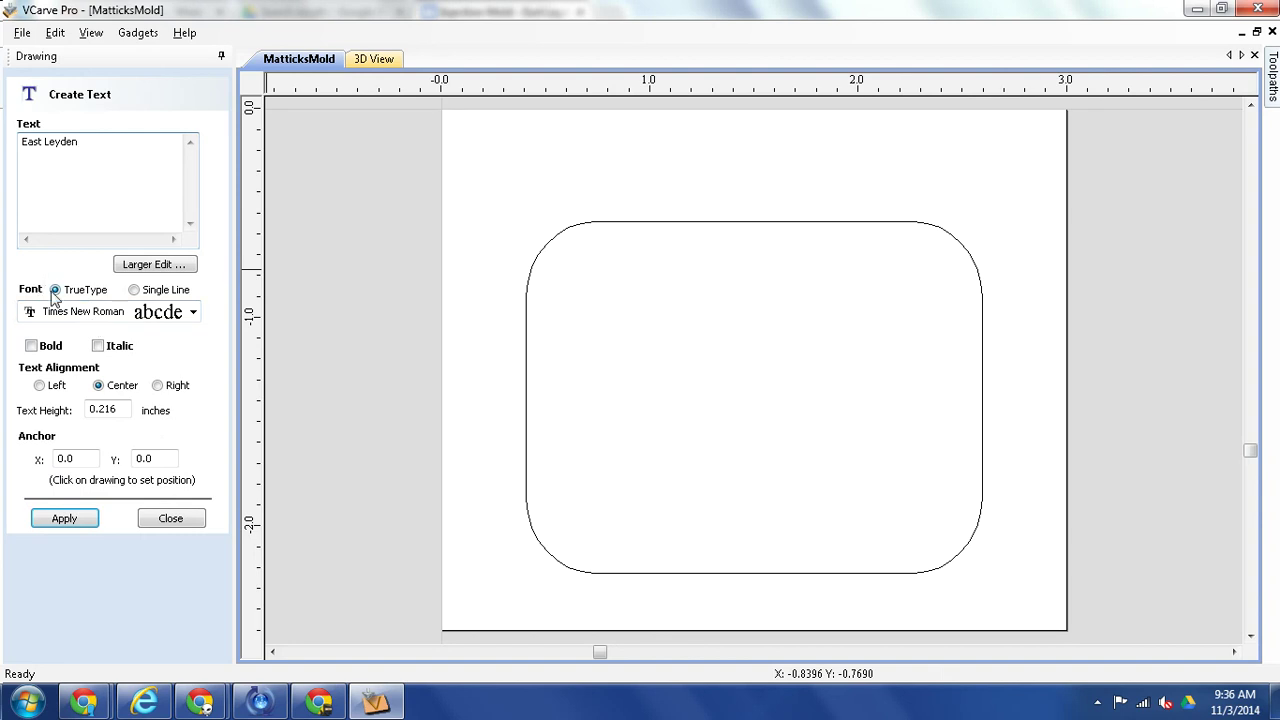
click(193, 312)
scroll(215, 450, up, 5)
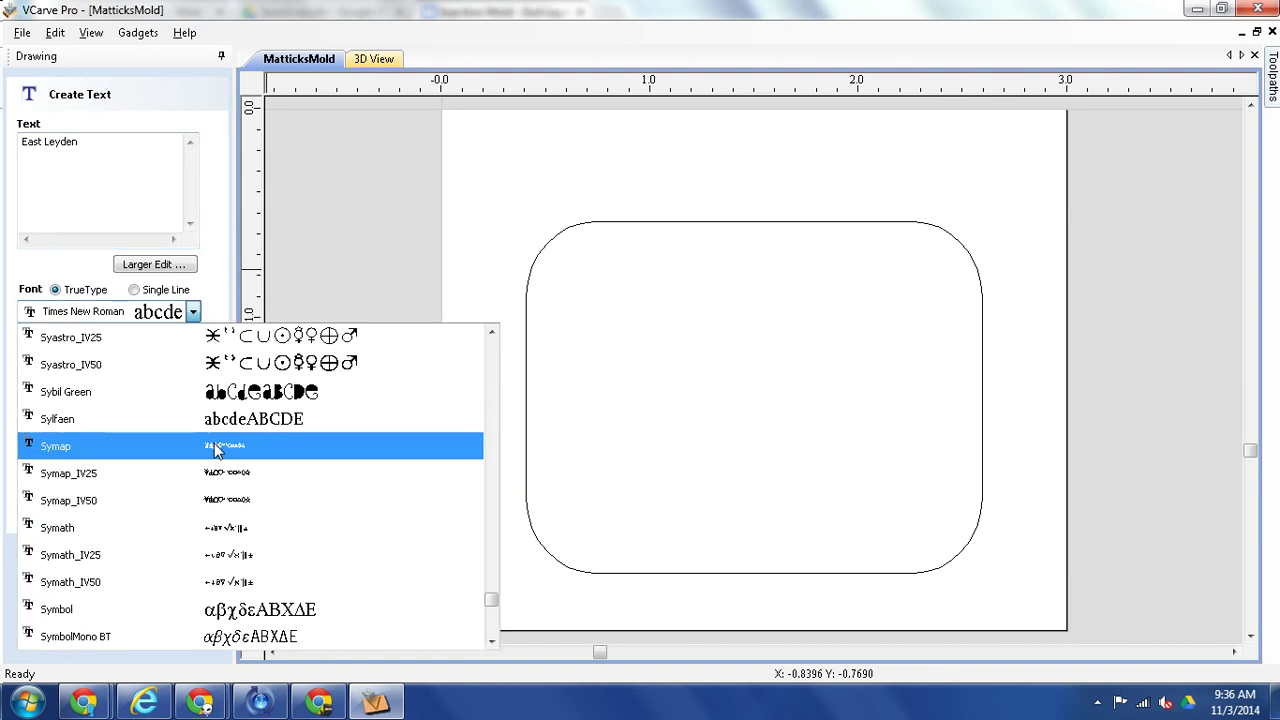
scroll(215, 450, up, 20)
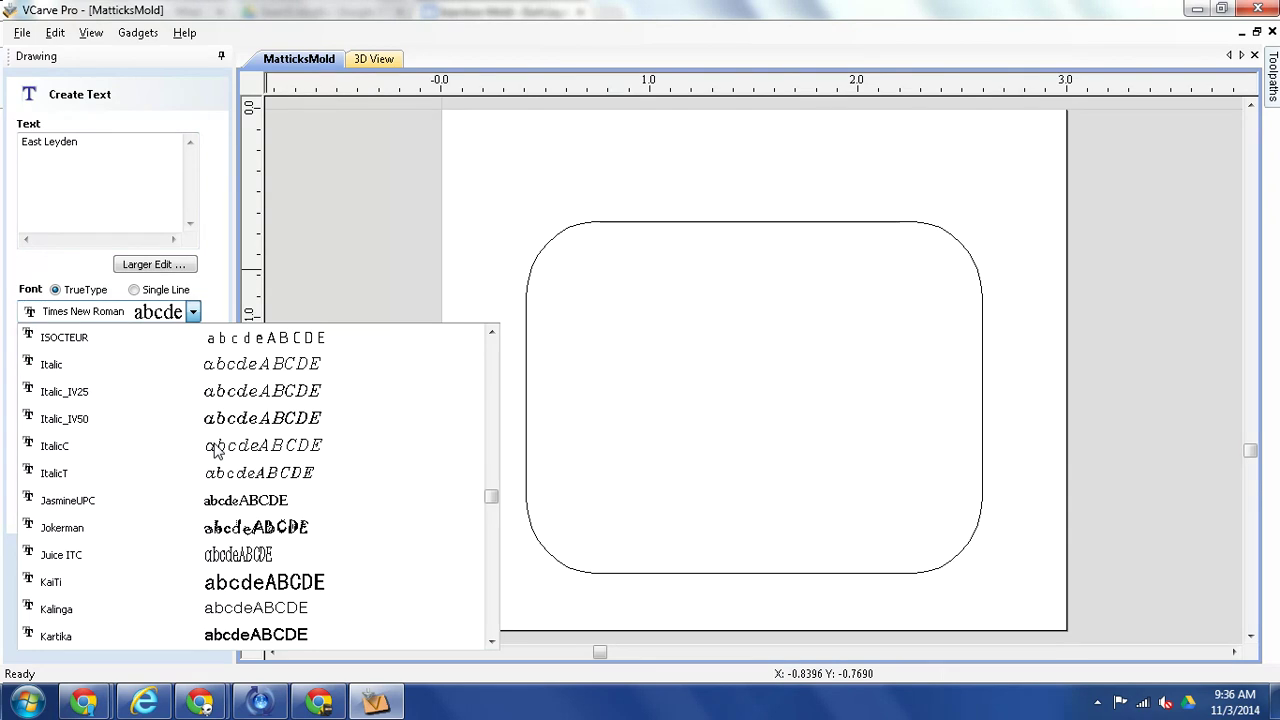
click(128, 296)
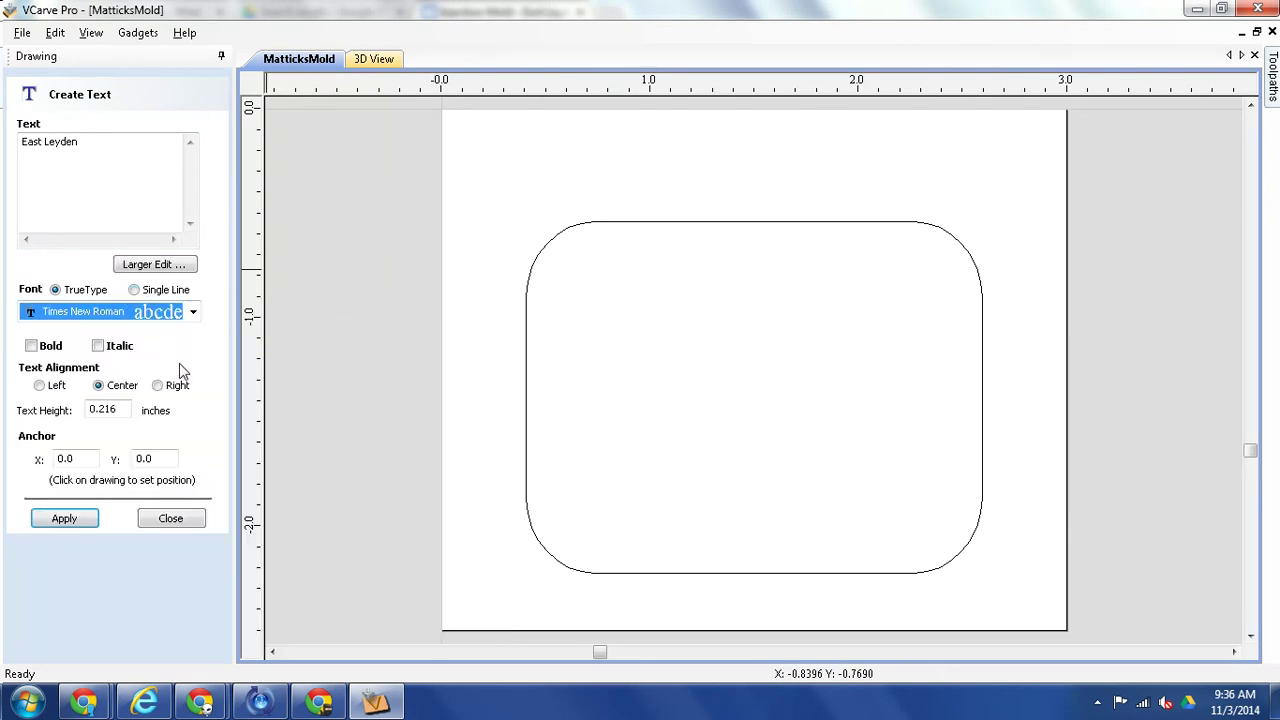
Create the centre-aligned text "East Leyden" in the single-line font Helvetica 1L, 0.216 inches high, anchored at X 0.0, Y 0.0
click(134, 290)
click(170, 312)
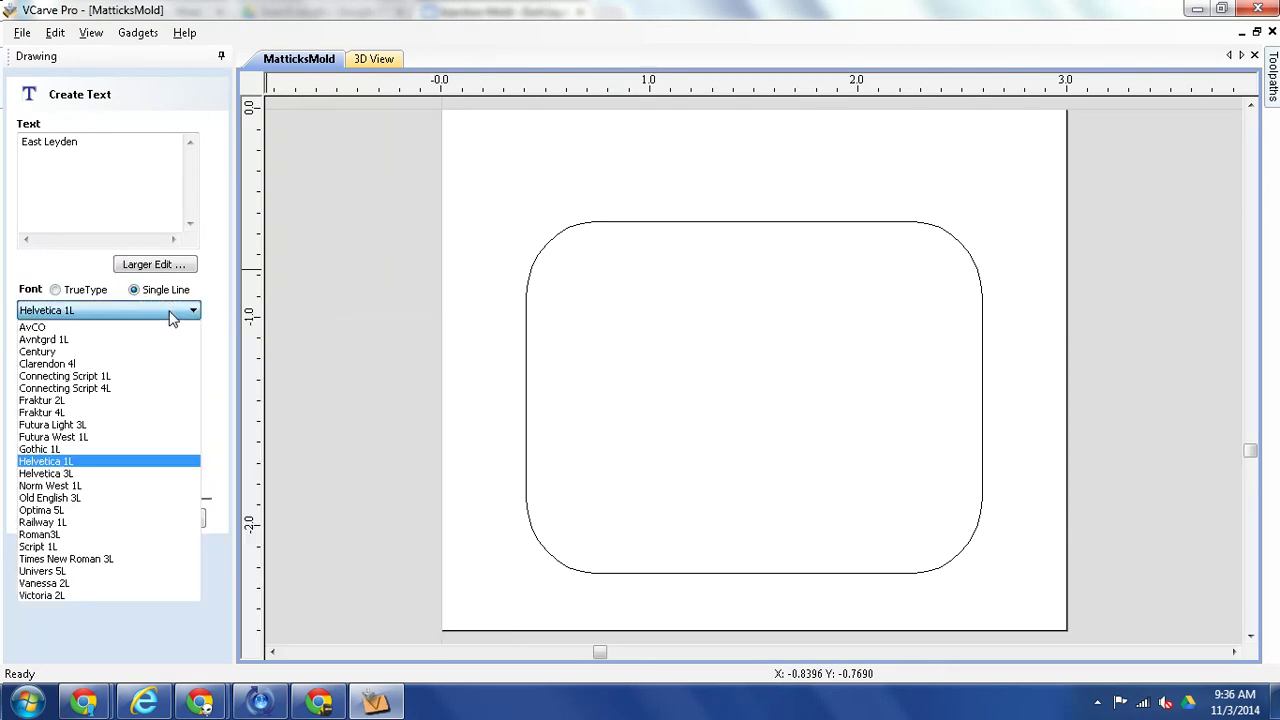
click(98, 466)
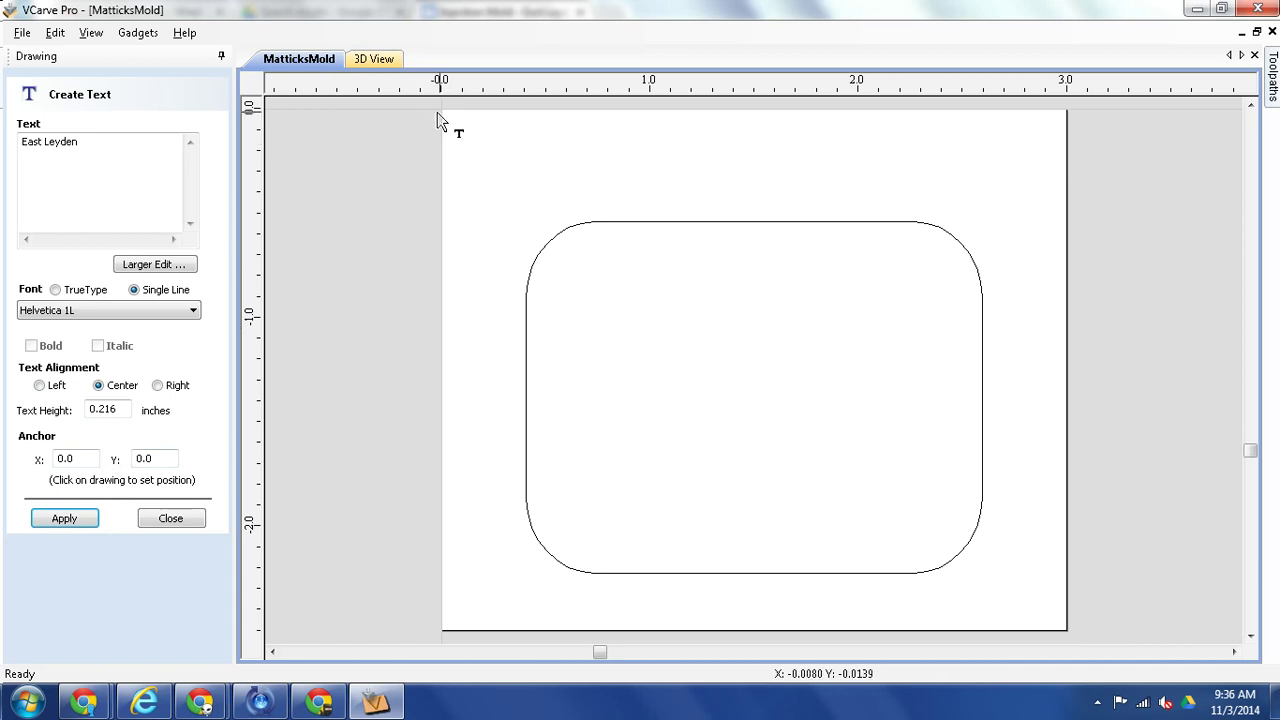
click(86, 522)
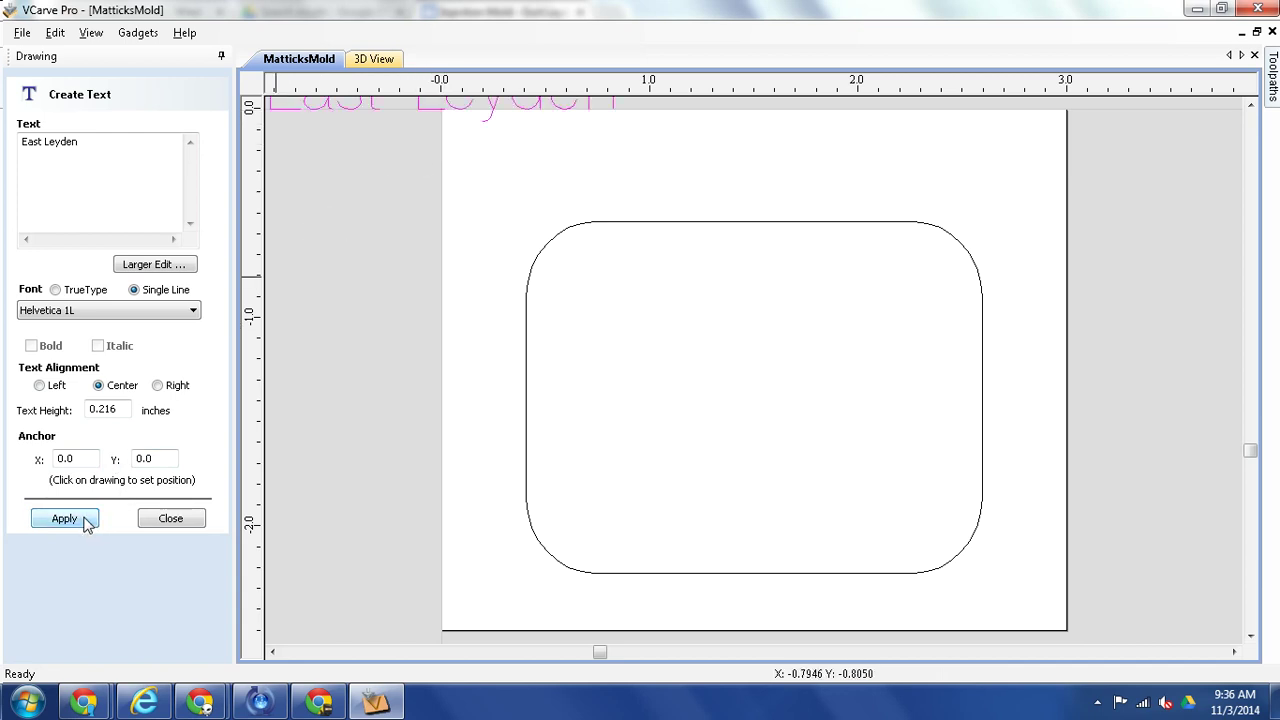
Move the East Leyden text inside the rounded rectangle, to an anchor of about X 1.56, Y -1.67, and finish text creation
click(416, 106)
drag(416, 106, 742, 455)
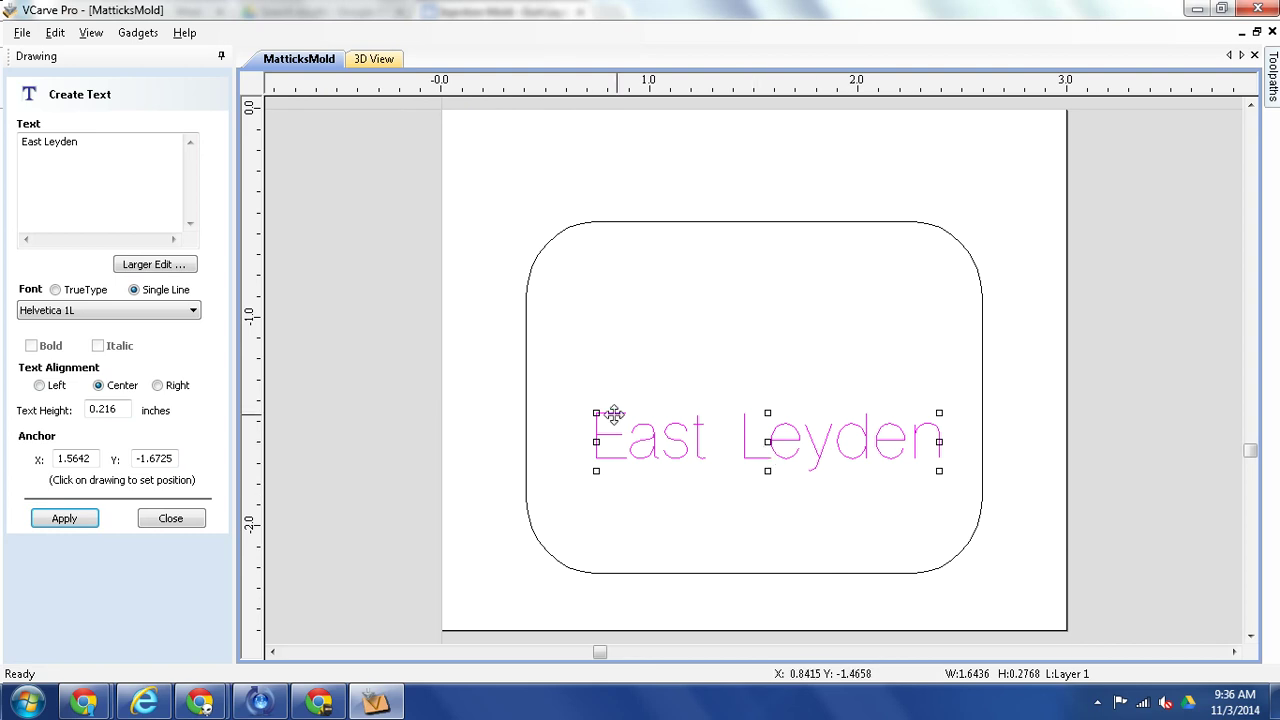
click(176, 522)
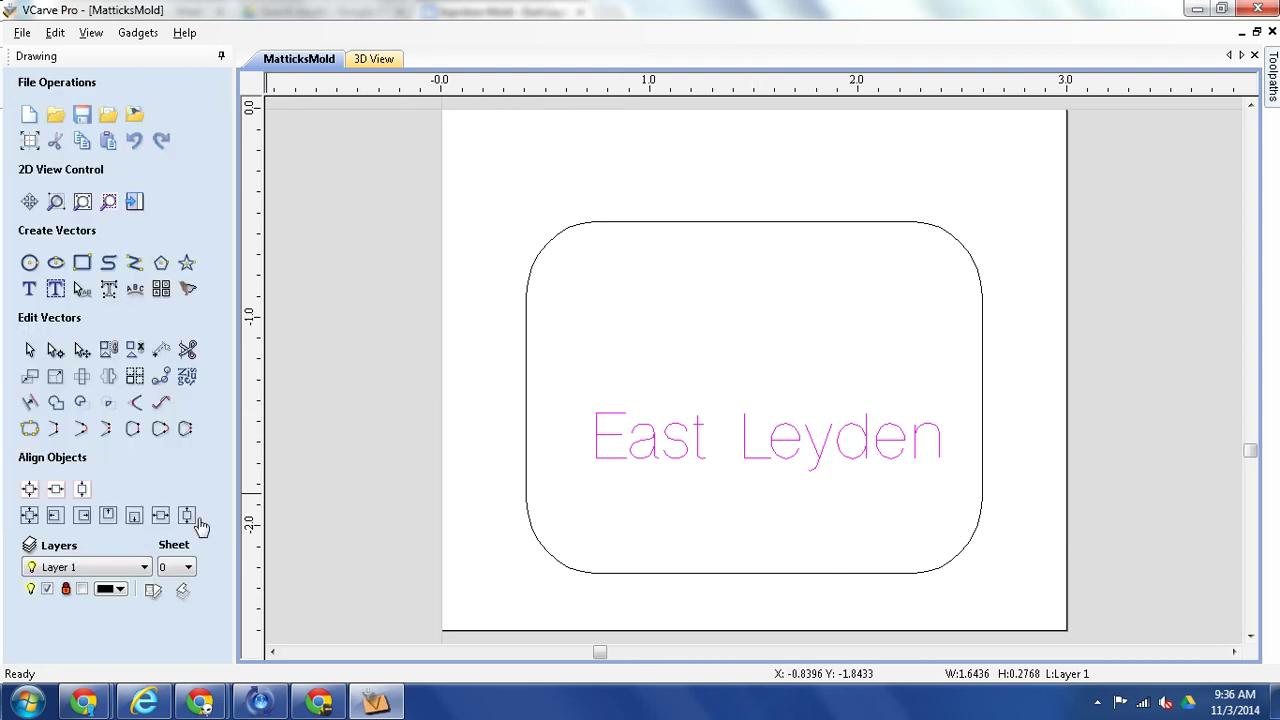
Scale the East Leyden text down proportionally to about 1.22 inches wide and 0.20 inches high
click(821, 470)
click(819, 452)
click(819, 455)
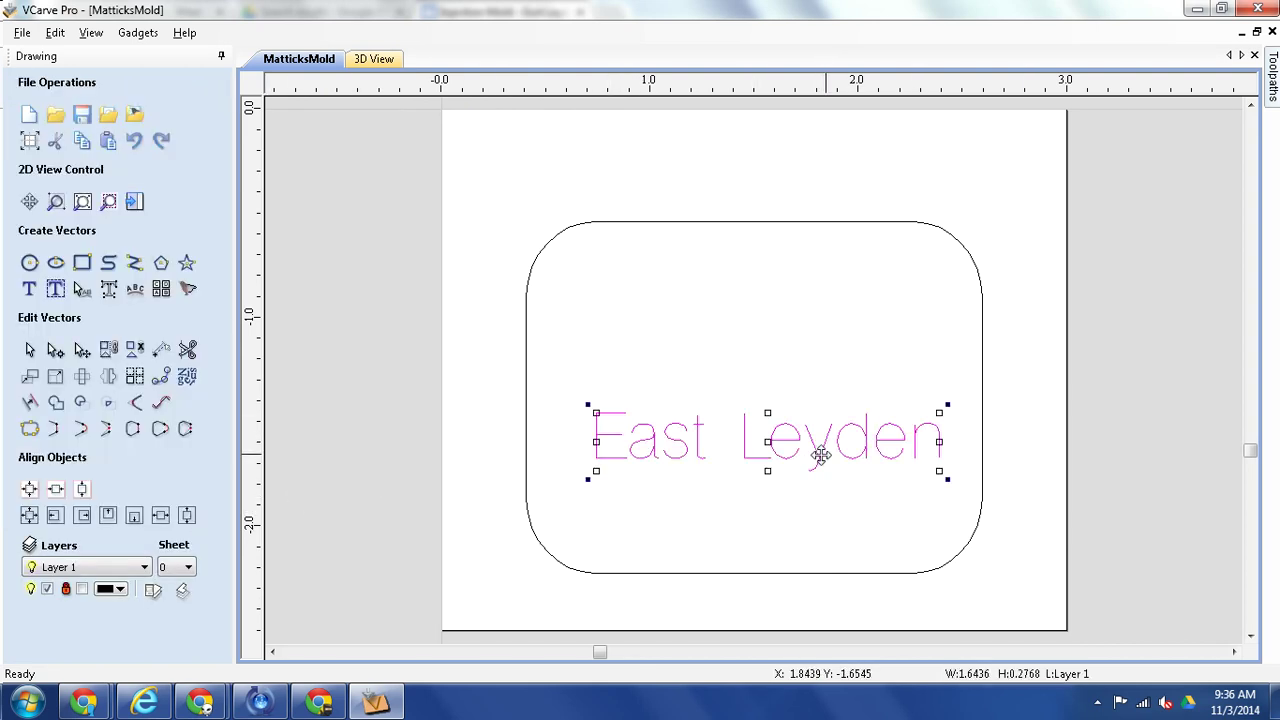
drag(934, 417, 938, 452)
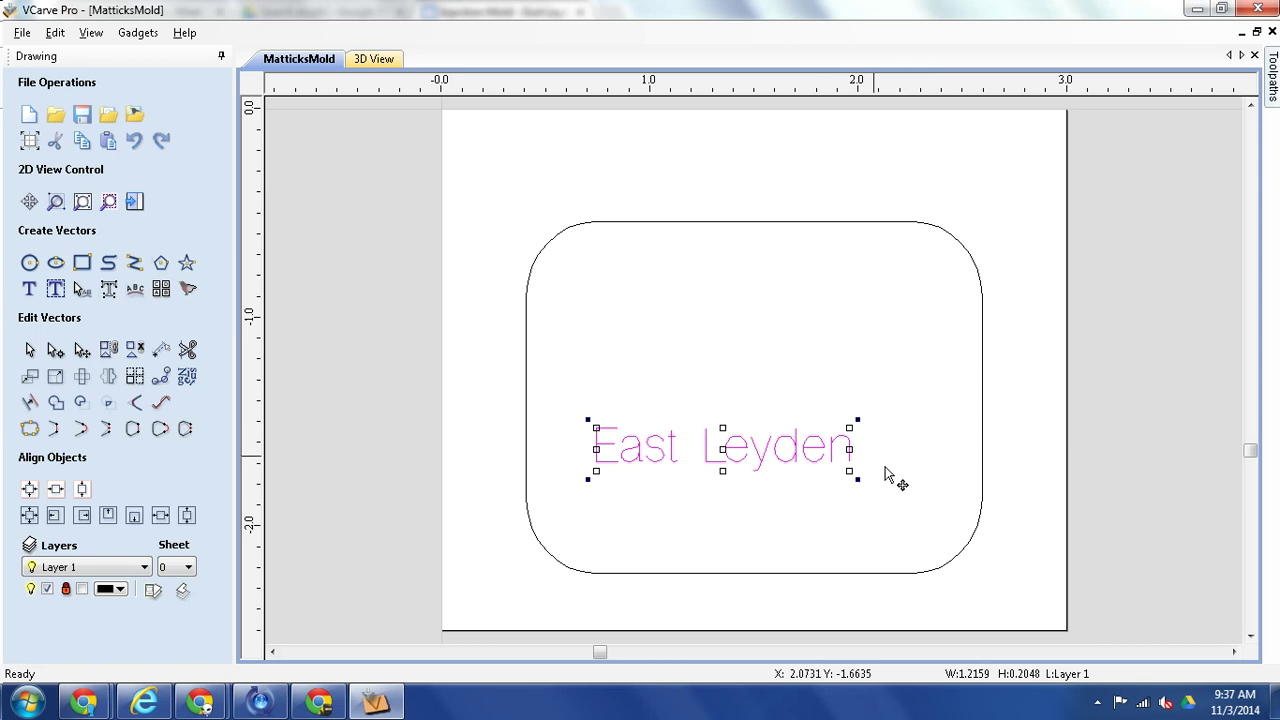
Rotate the East Leyden text slightly counter-clockwise and undo that rotation
drag(852, 420, 910, 368)
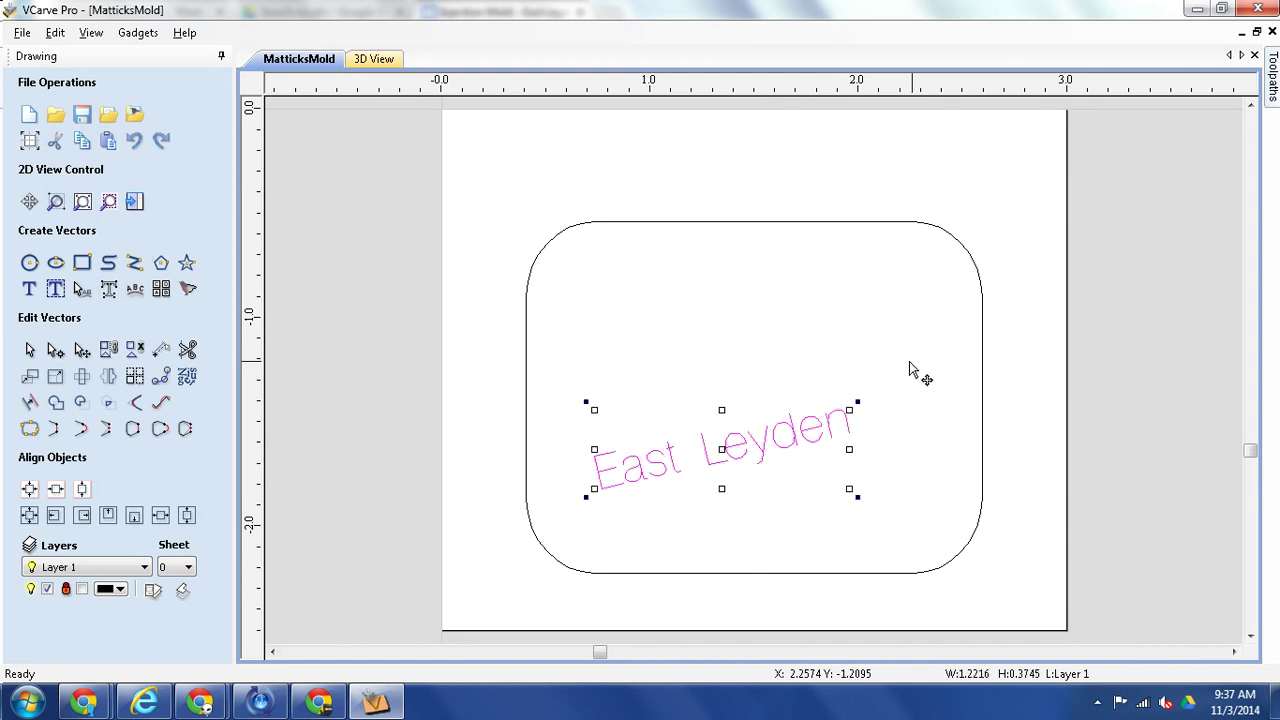
key(ctrl+z)
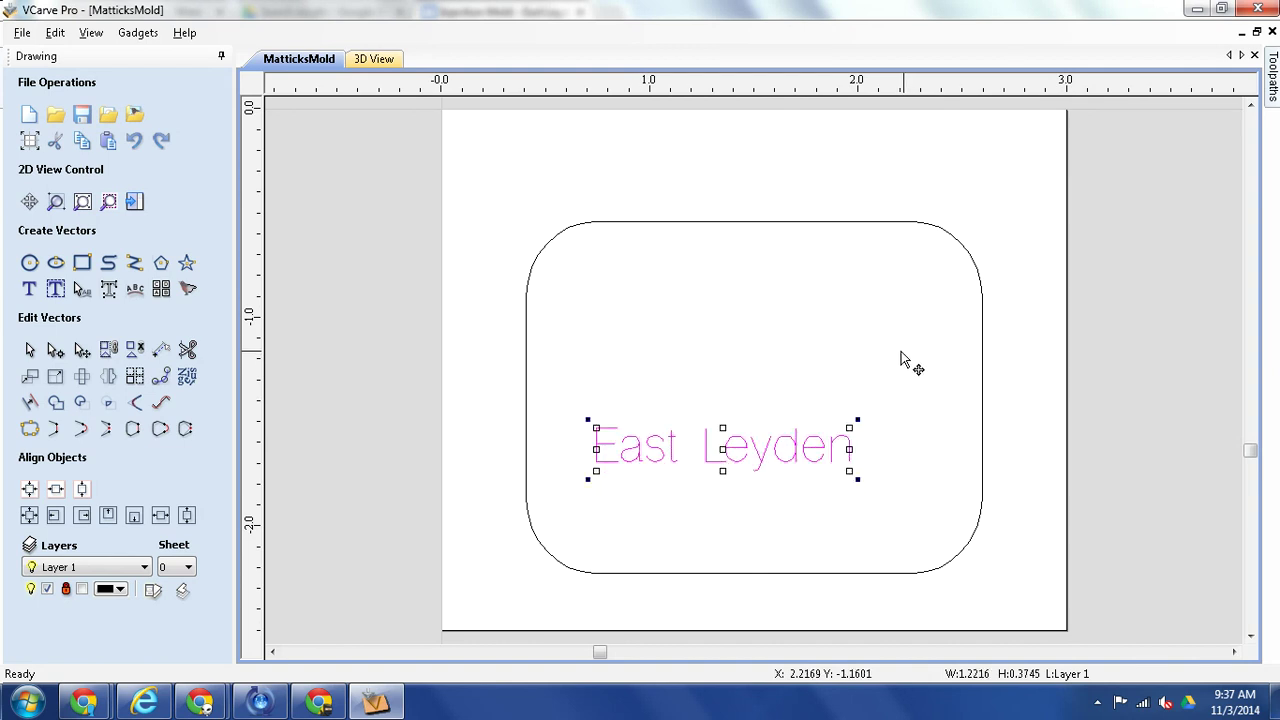
Place the East Leyden text in the lower part of the rounded rectangle, centred horizontally in the material
click(56, 490)
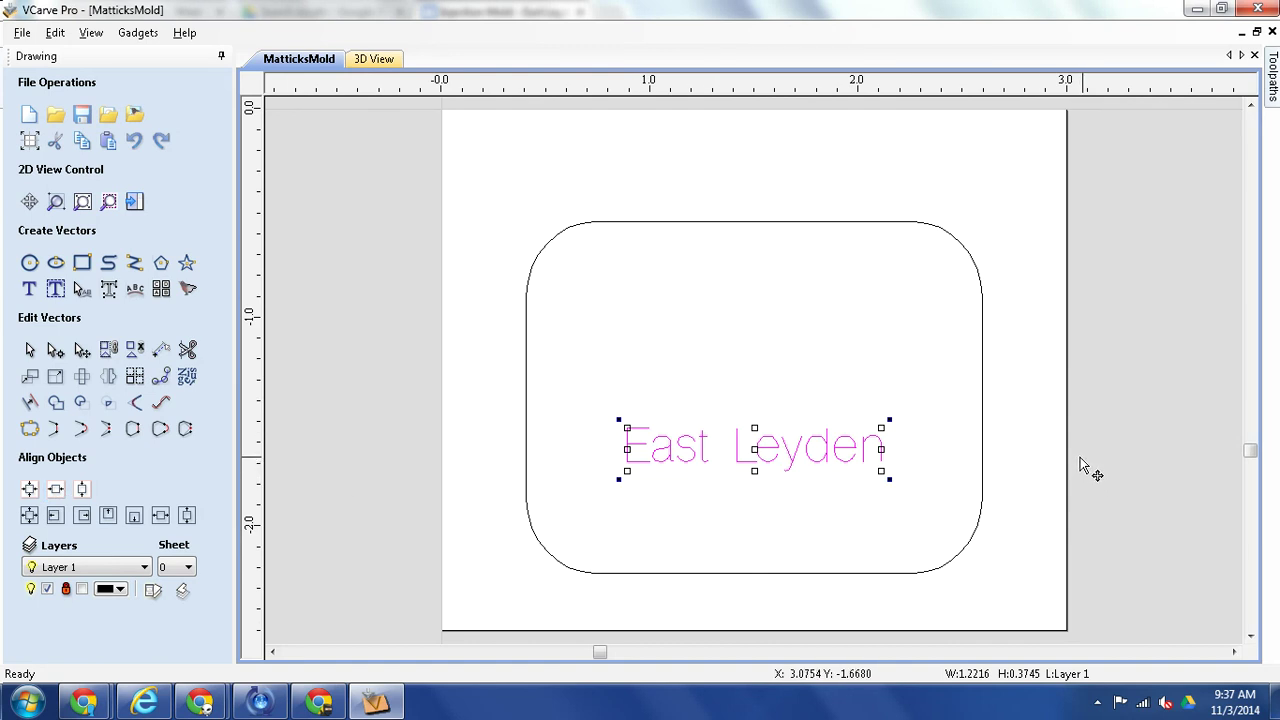
click(82, 489)
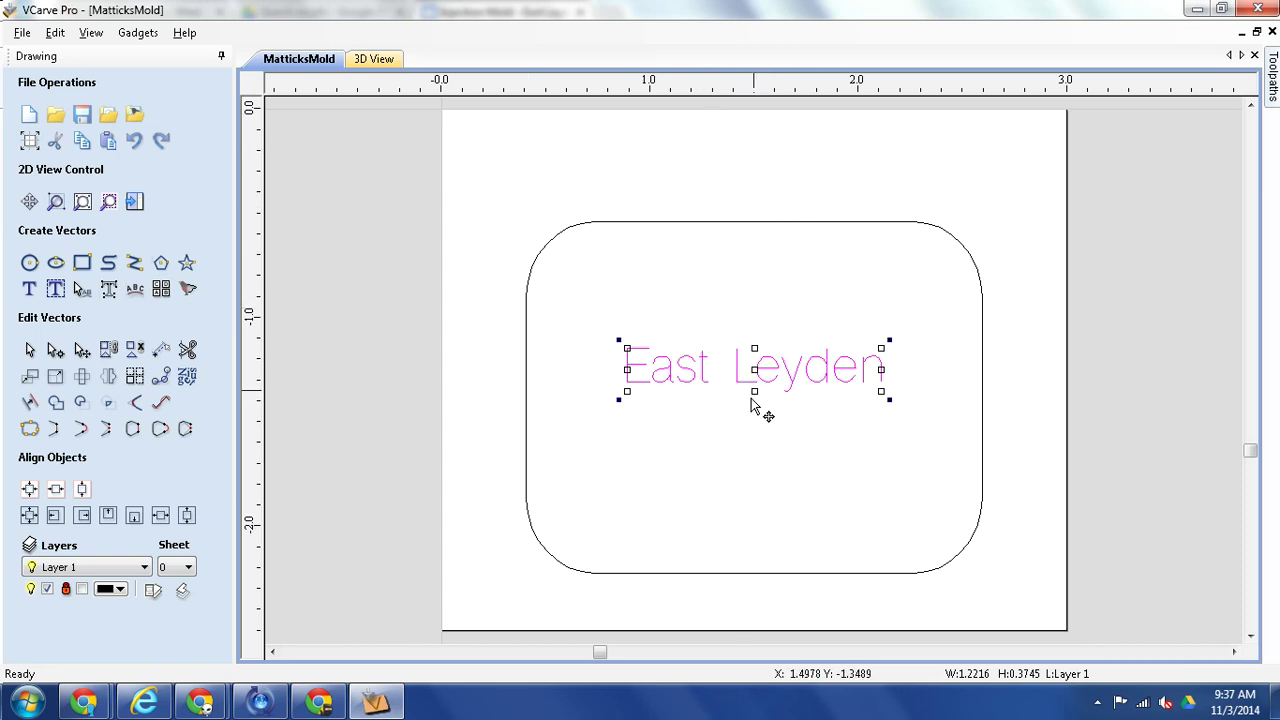
drag(746, 368, 757, 476)
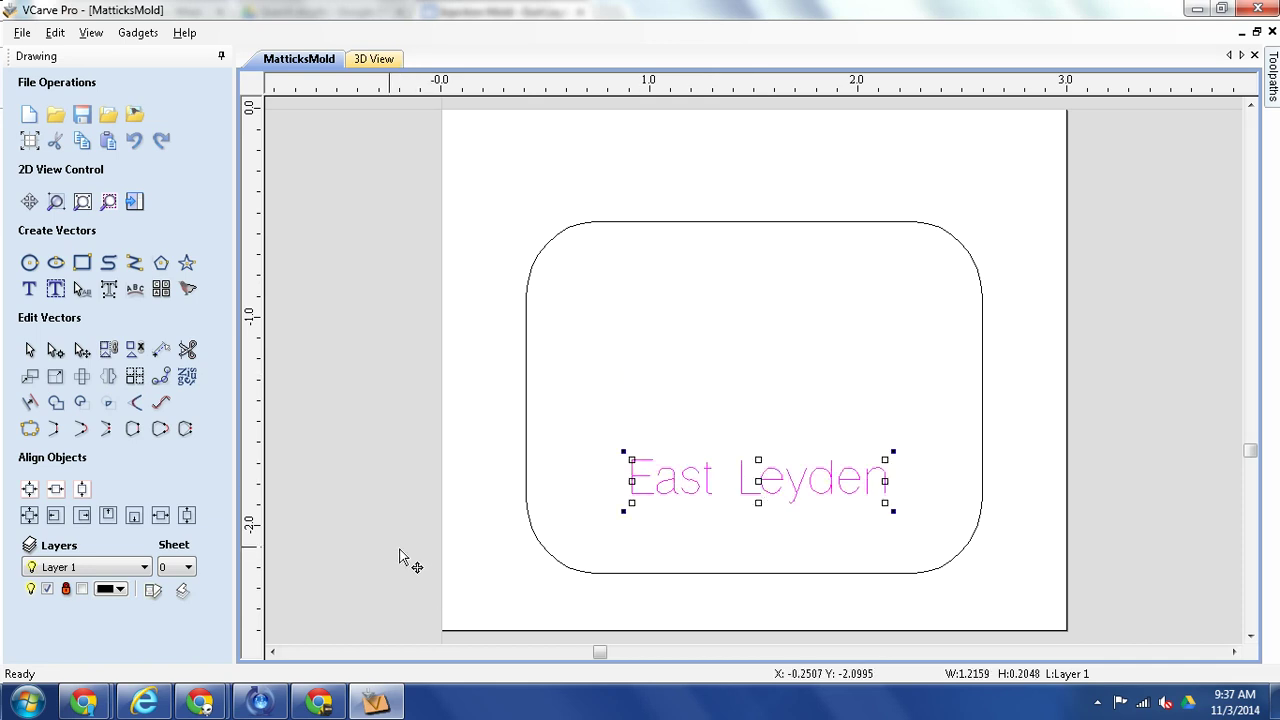
click(30, 489)
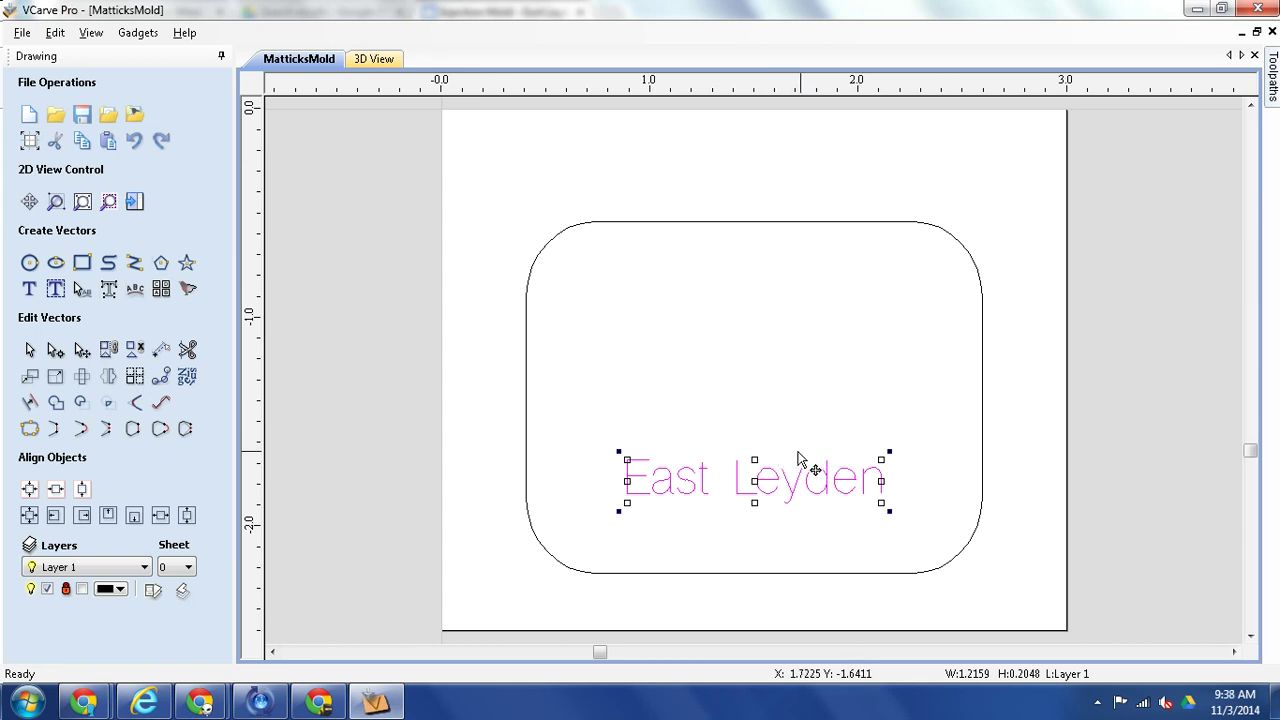
Draw a circle of 0.25 inches diameter with its centre point at X 0.75, Y -2.25
click(29, 263)
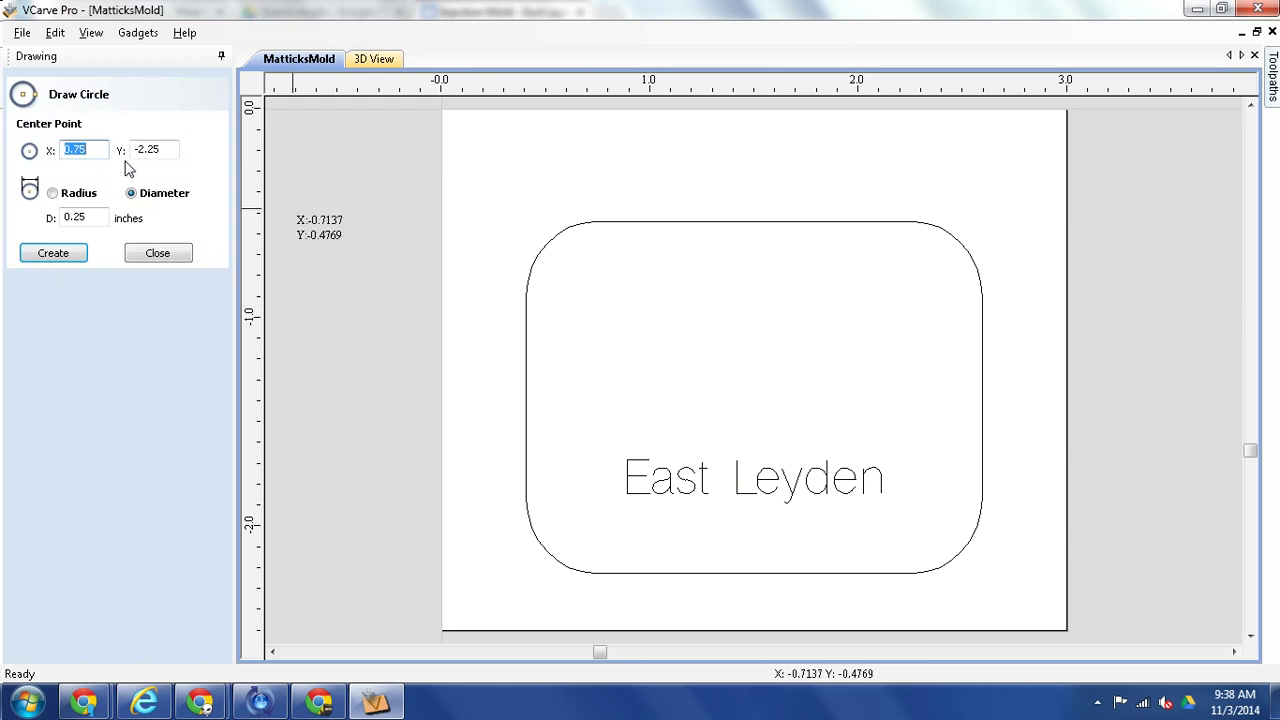
click(50, 256)
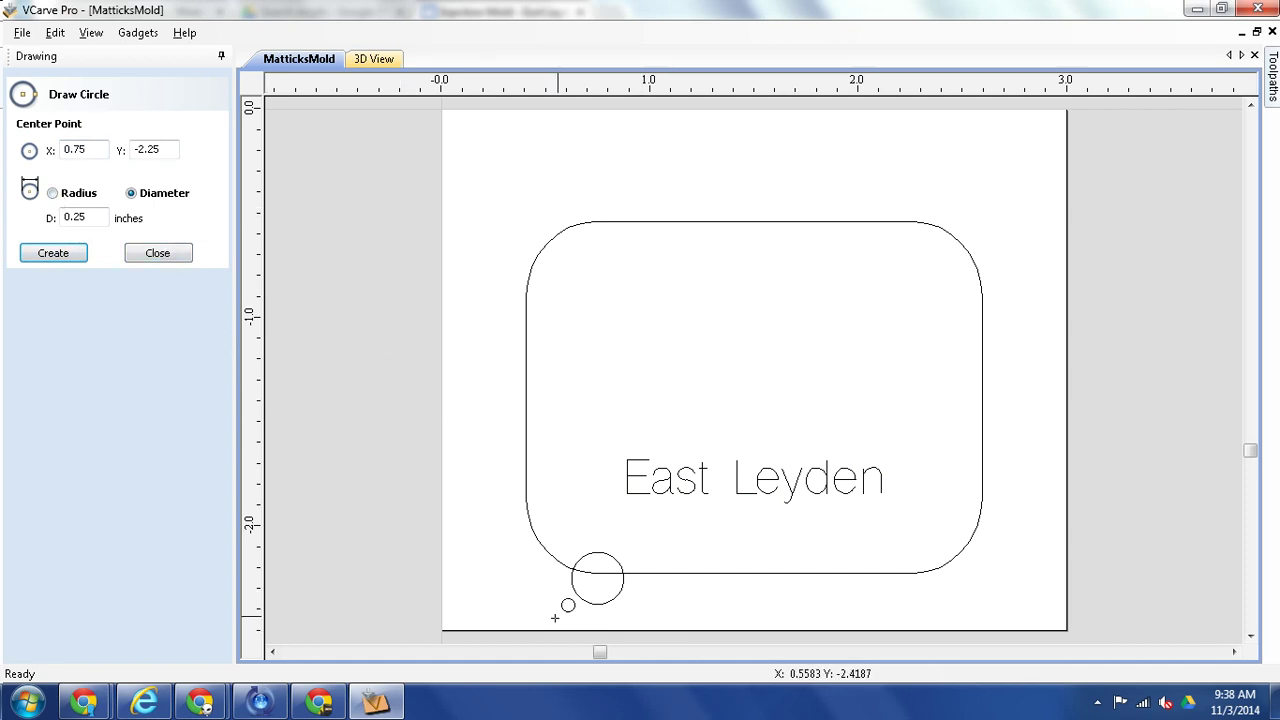
click(145, 253)
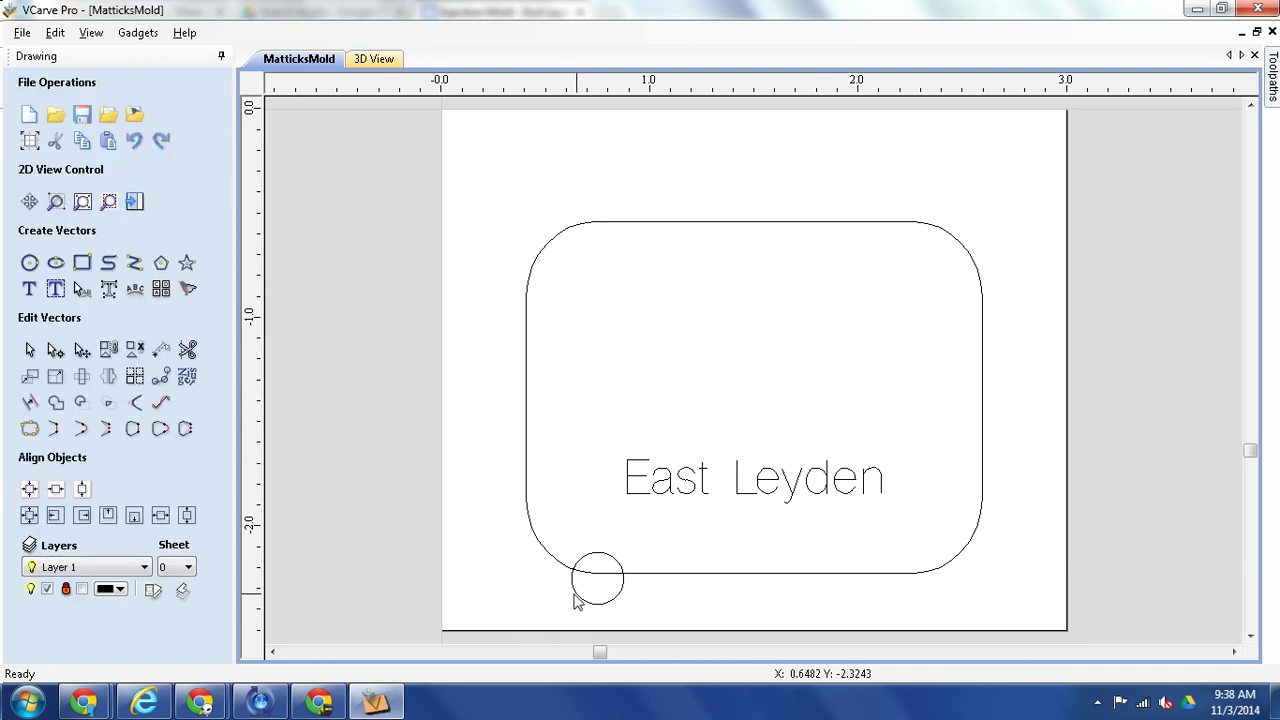
Move the small circle to the middle of the rounded rectangle above the text and centre it horizontally in the material
click(575, 600)
click(578, 596)
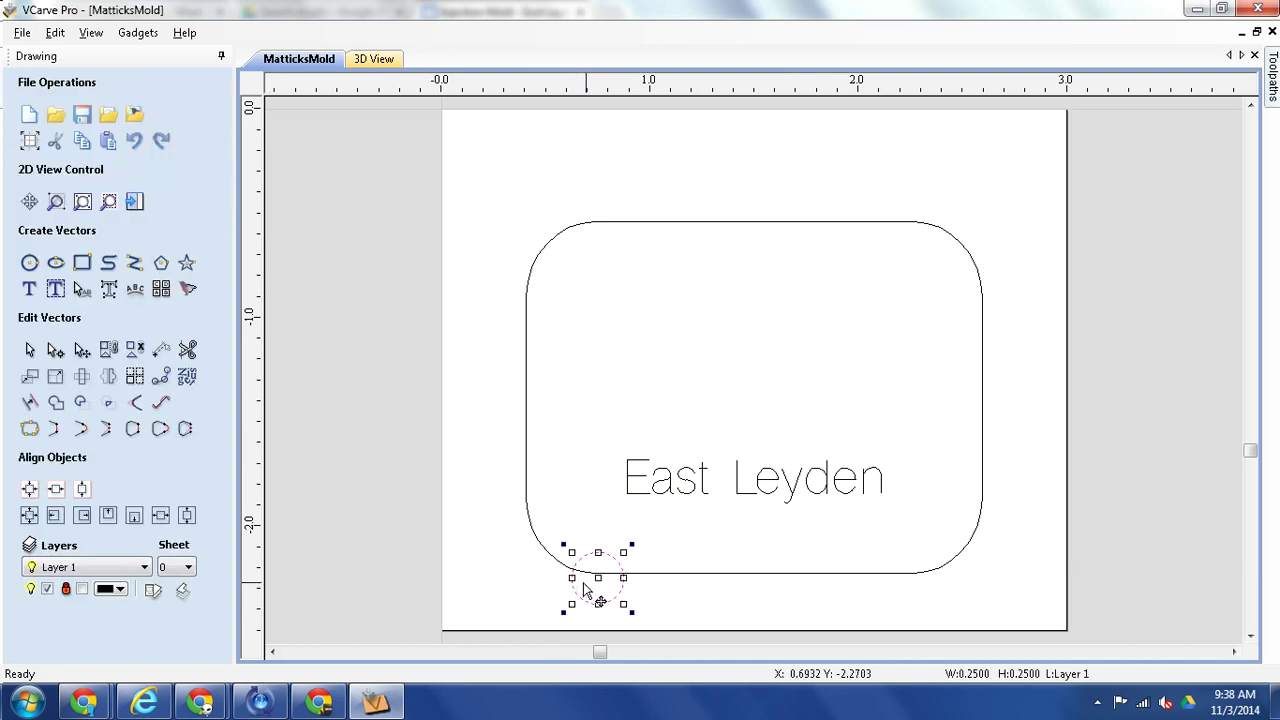
drag(594, 577, 746, 379)
click(55, 489)
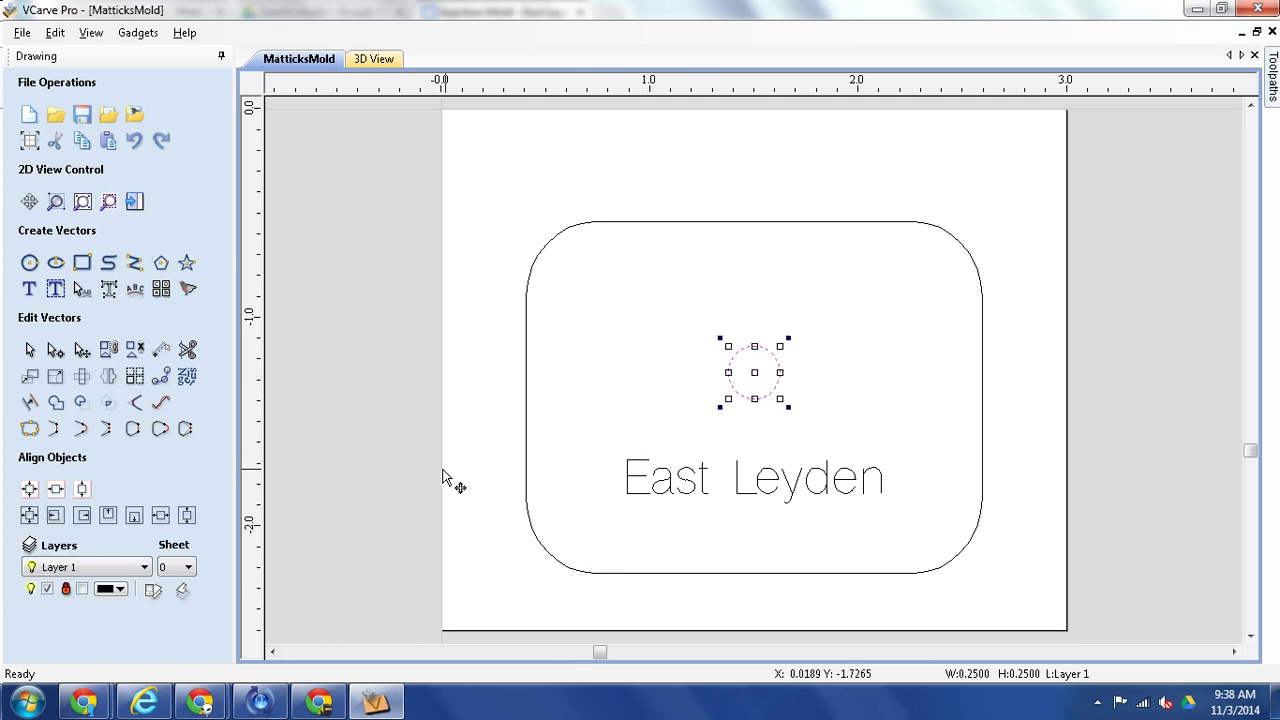
Enlarge the circle to about 1.24 inches in diameter and recentre it horizontally in the material
drag(786, 341, 1218, 212)
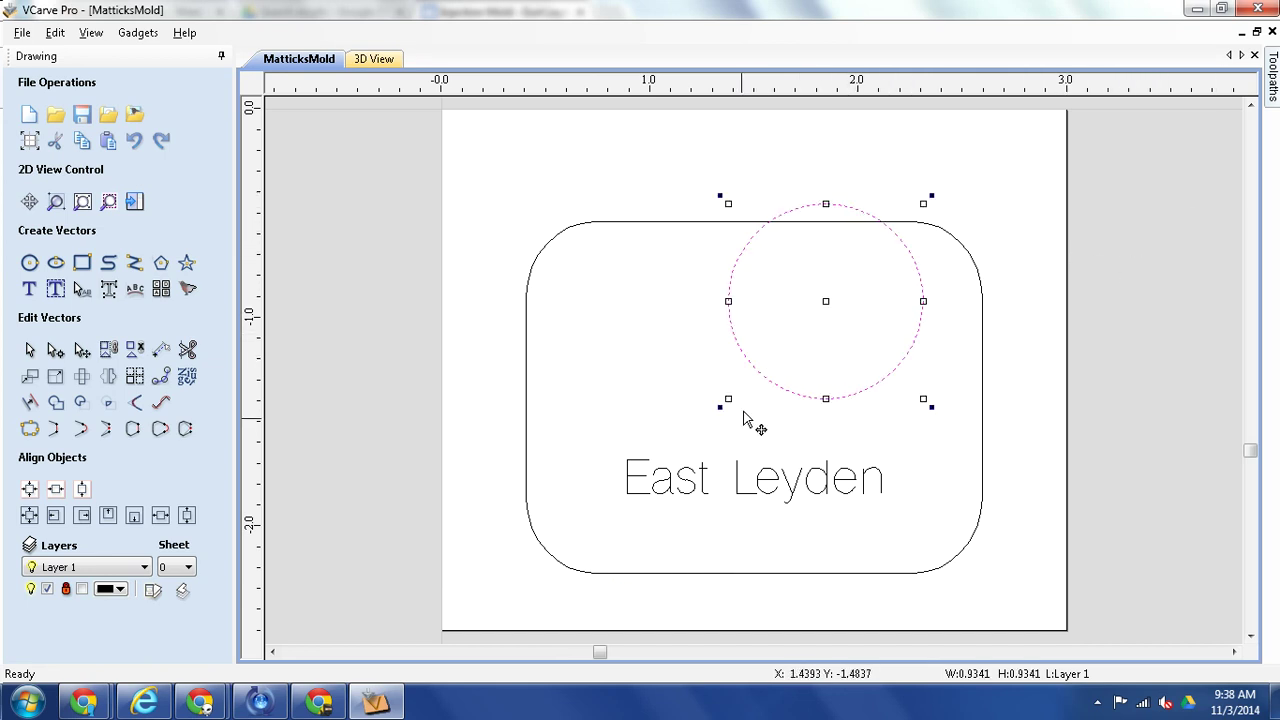
drag(724, 398, 594, 468)
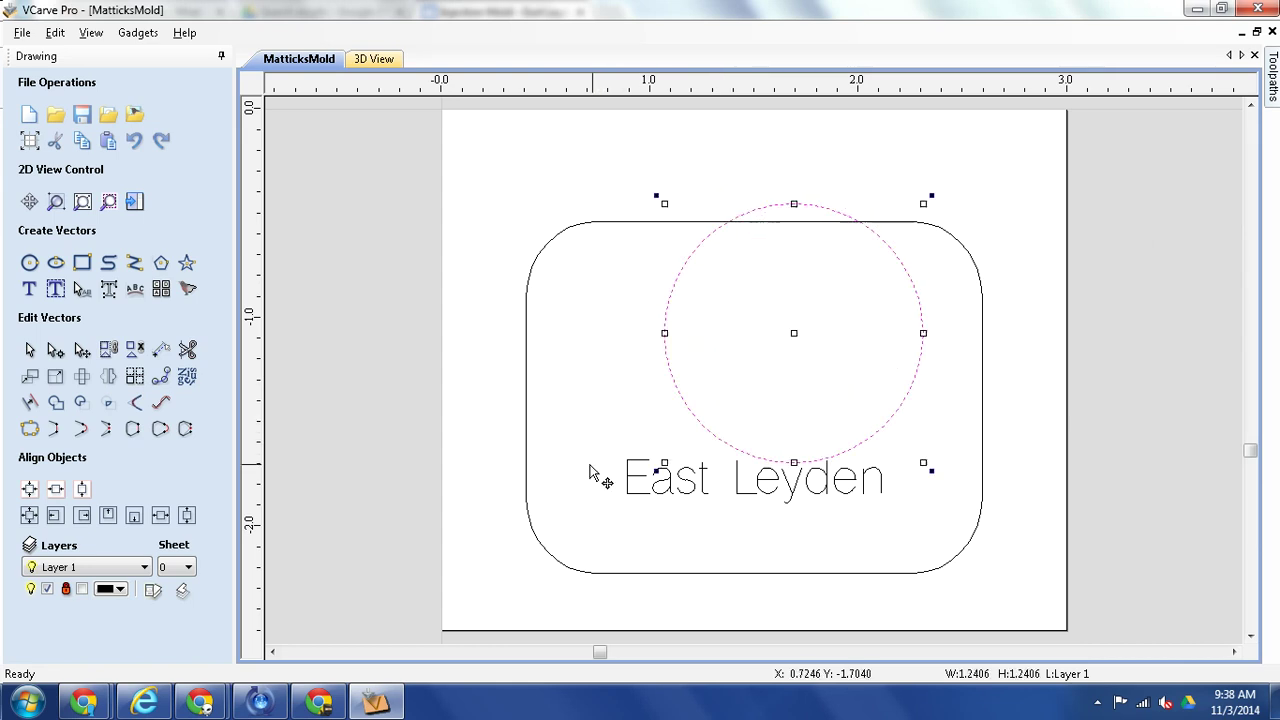
click(55, 488)
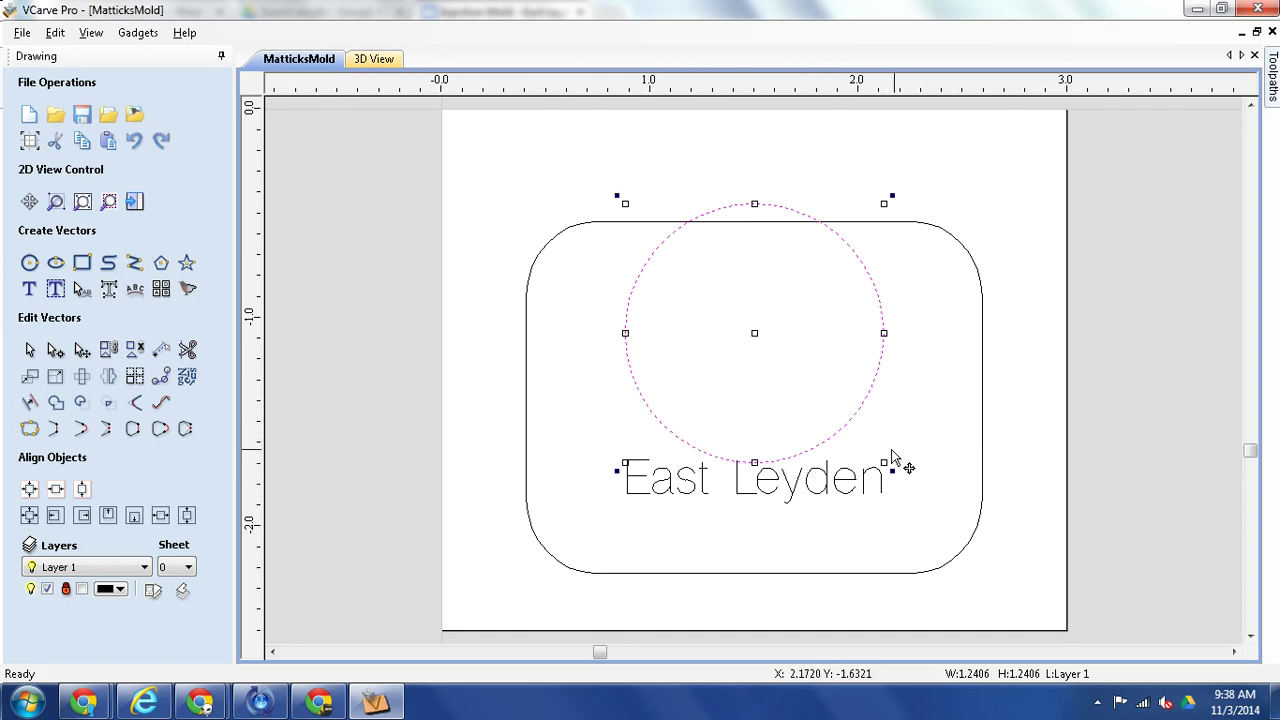
Move the East Leyden text down just clear of the circle and centre both text and circle horizontally in the material
click(794, 496)
click(782, 492)
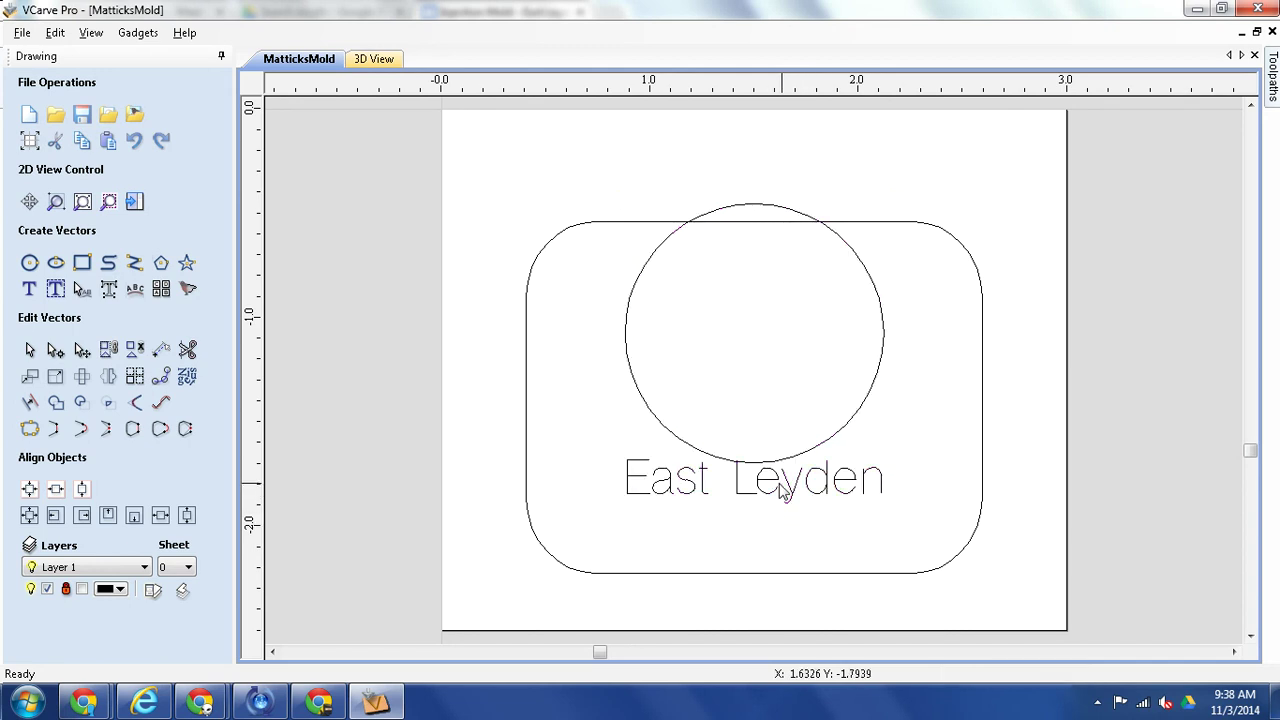
click(759, 478)
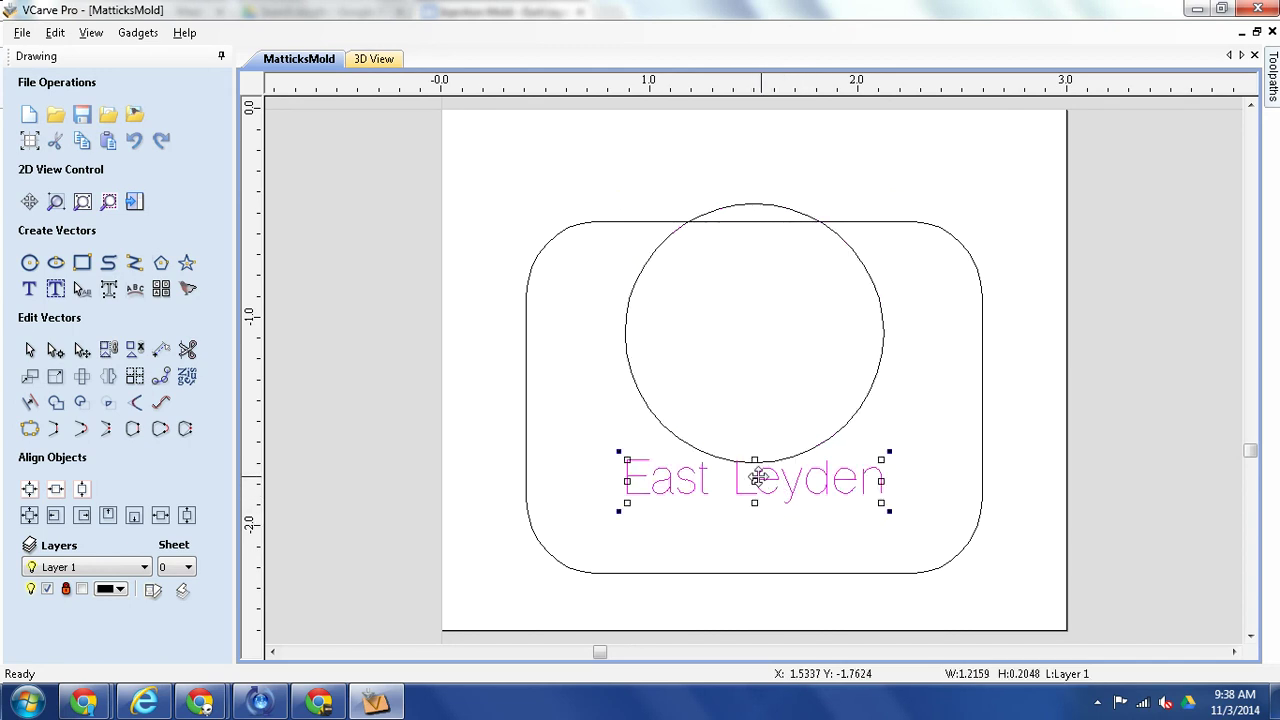
drag(759, 477, 758, 498)
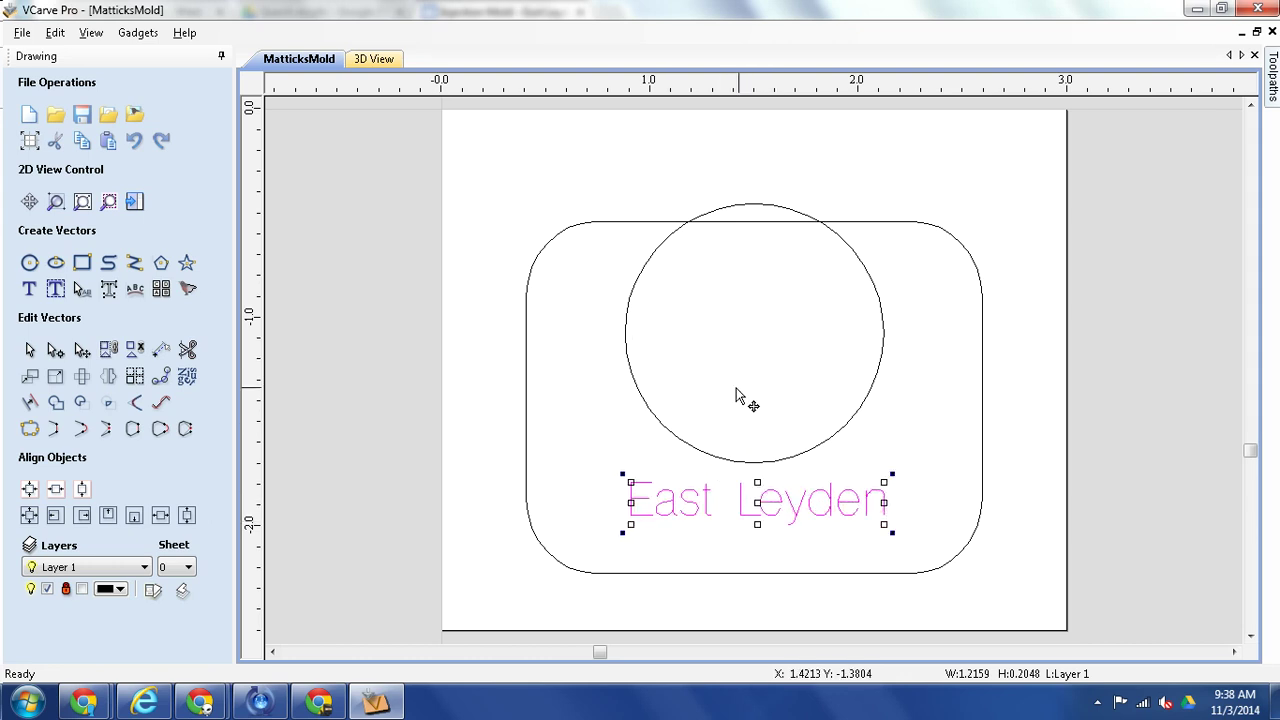
click(82, 490)
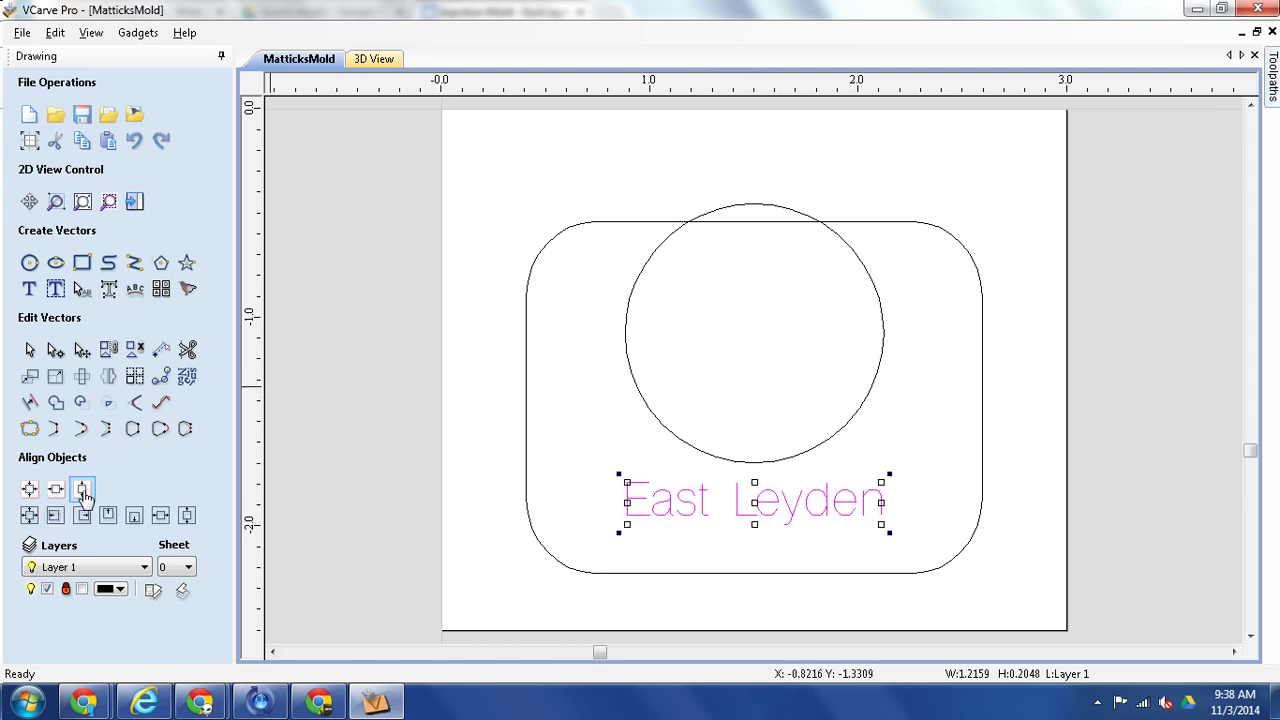
click(711, 456)
click(55, 488)
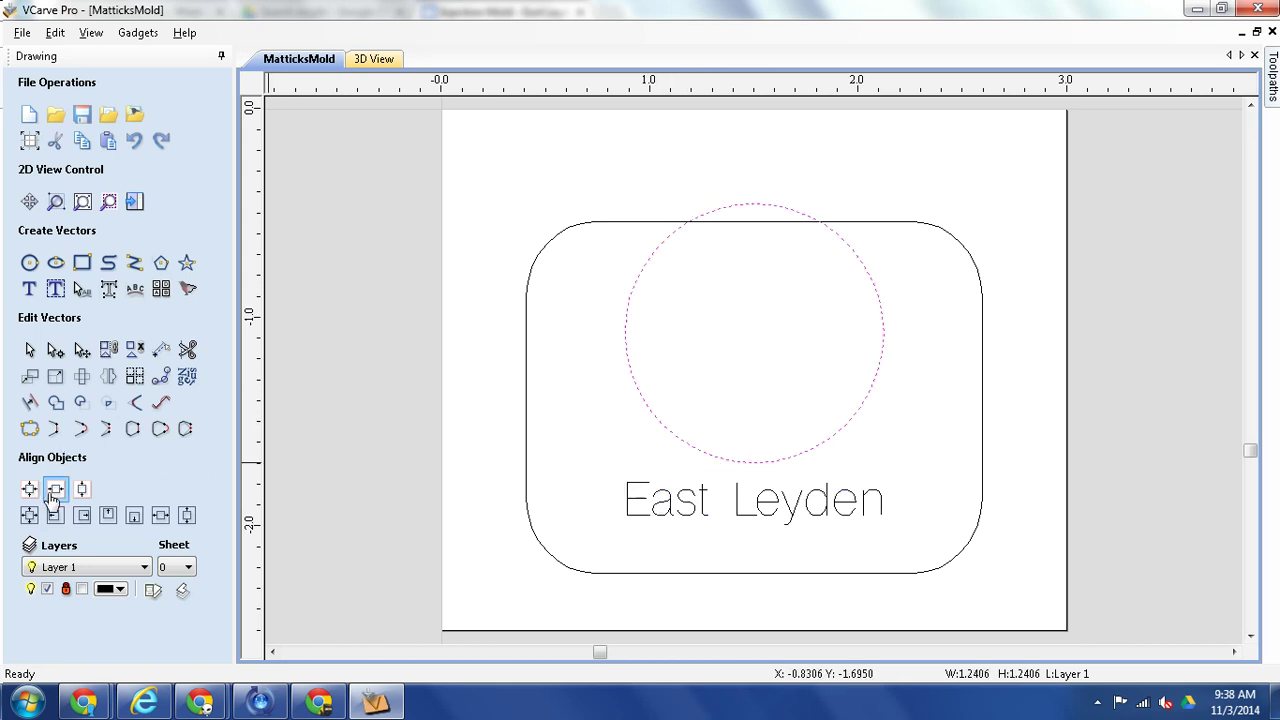
Wrap the East Leyden text onto the circle with Text On A Curve, using maintained text size, Above Curve, Middle alignment and Align to Curve
click(751, 489)
click(736, 510)
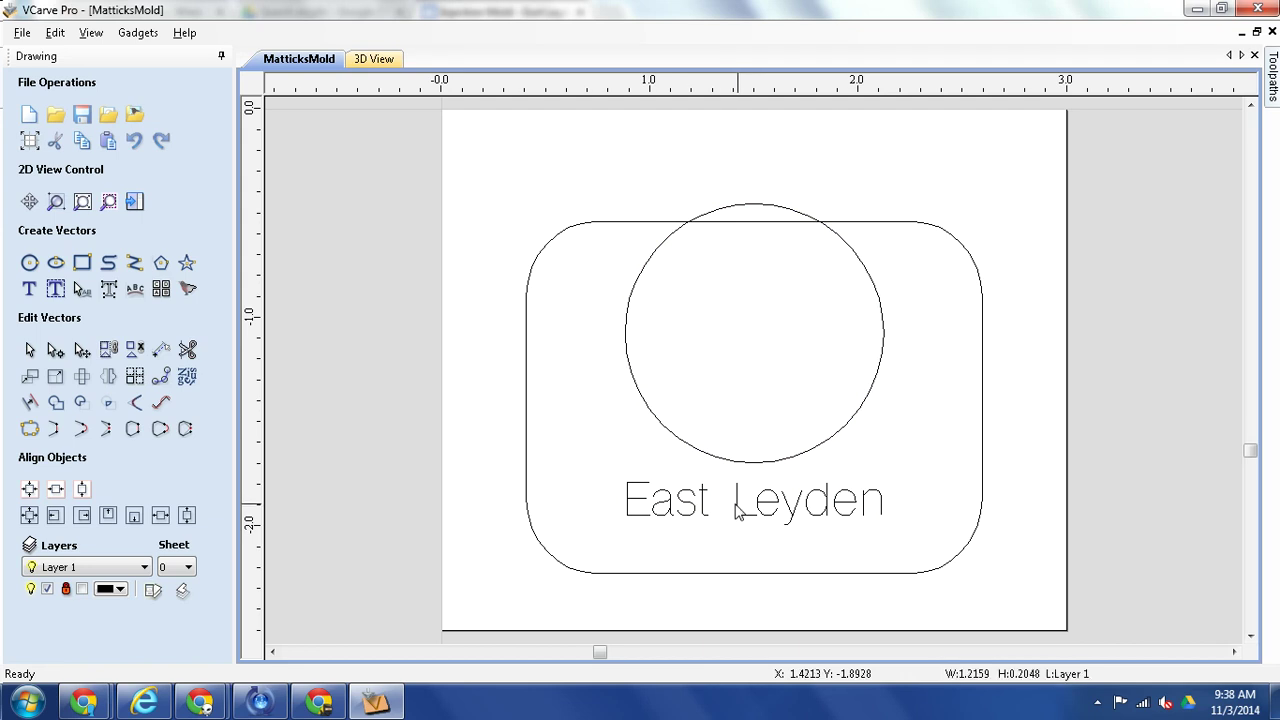
shift+click(751, 461)
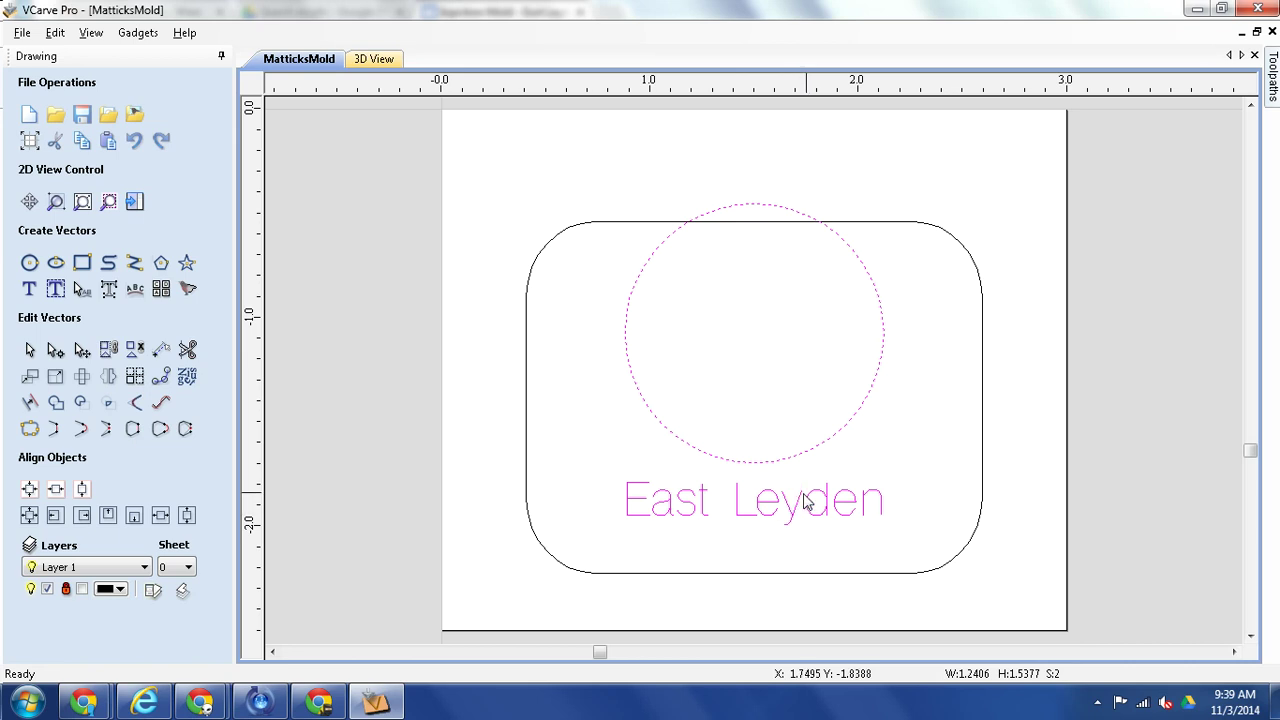
click(134, 290)
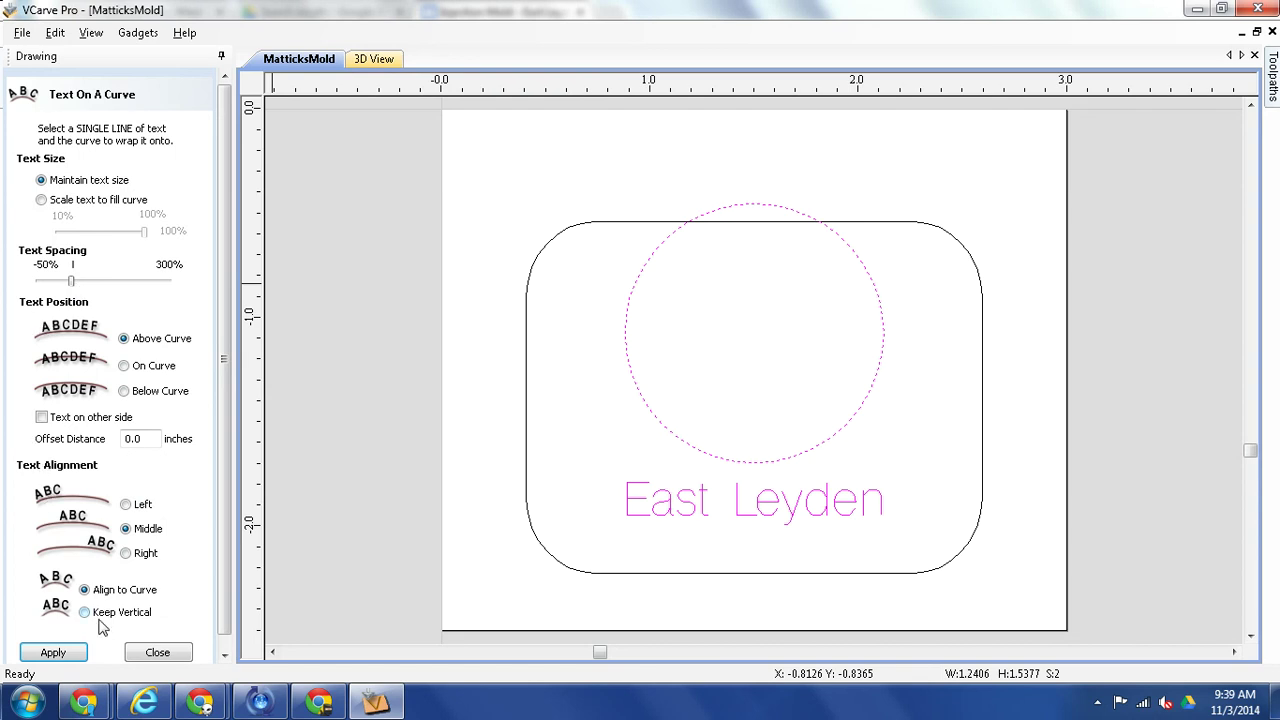
click(55, 652)
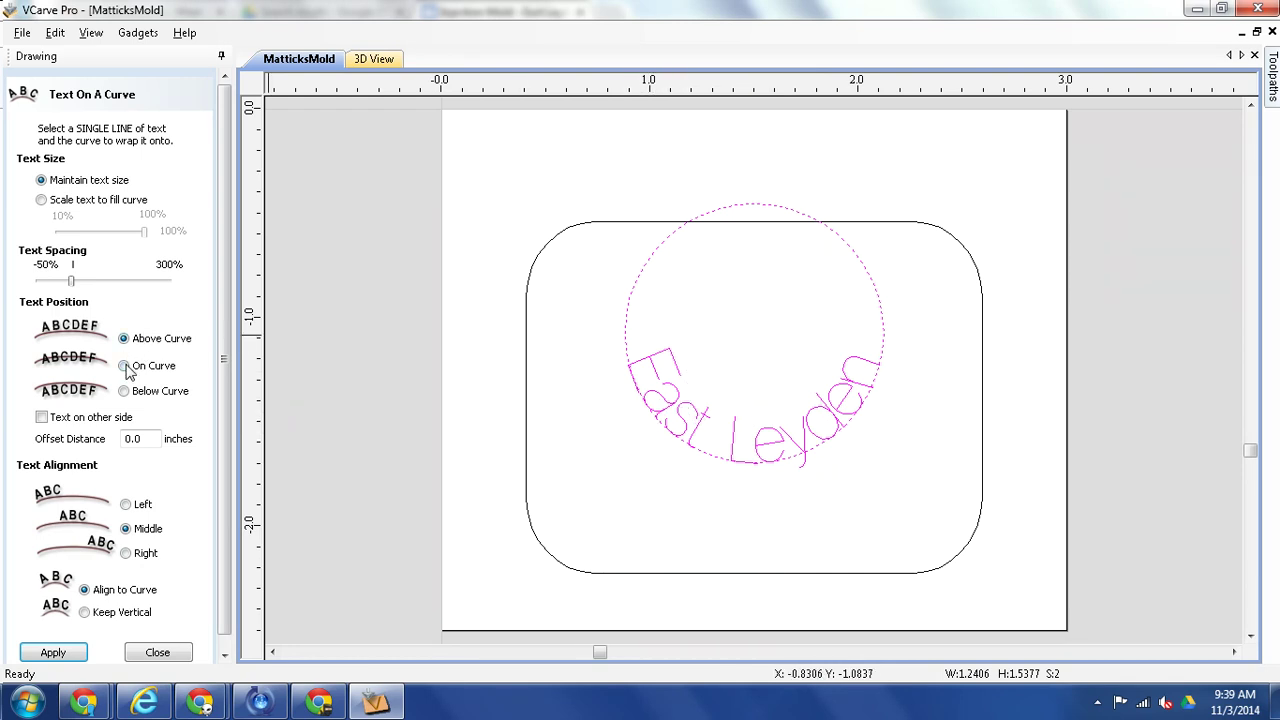
Scale the curved East Leyden text to fill 100% of the circle
click(41, 201)
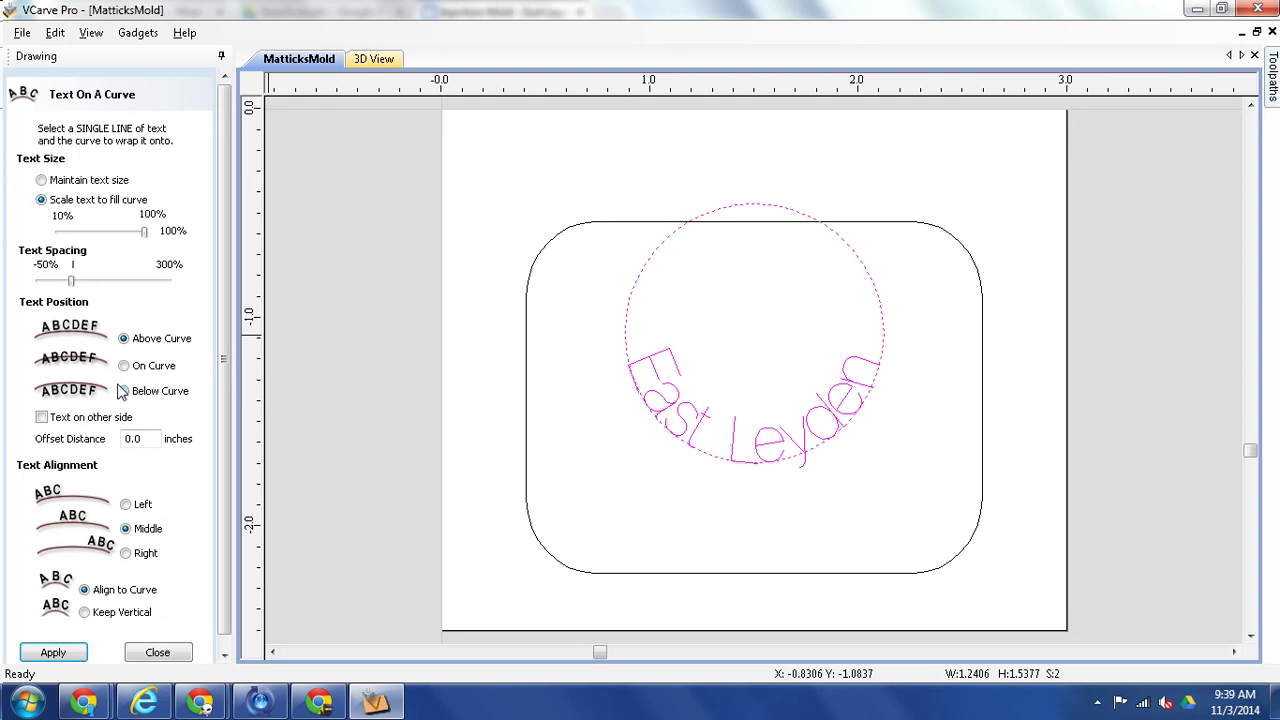
click(70, 658)
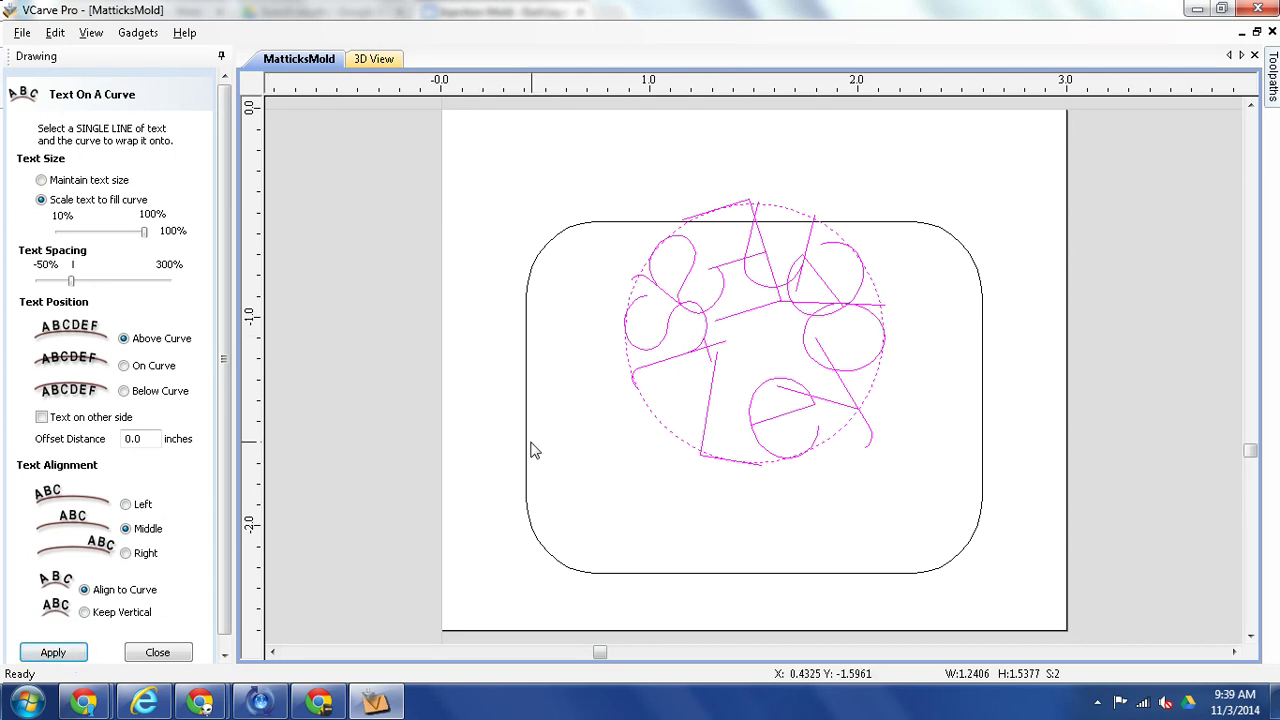
Scale the curved East Leyden text to fill 28% of the circle, trying 46% as well
click(88, 233)
click(45, 652)
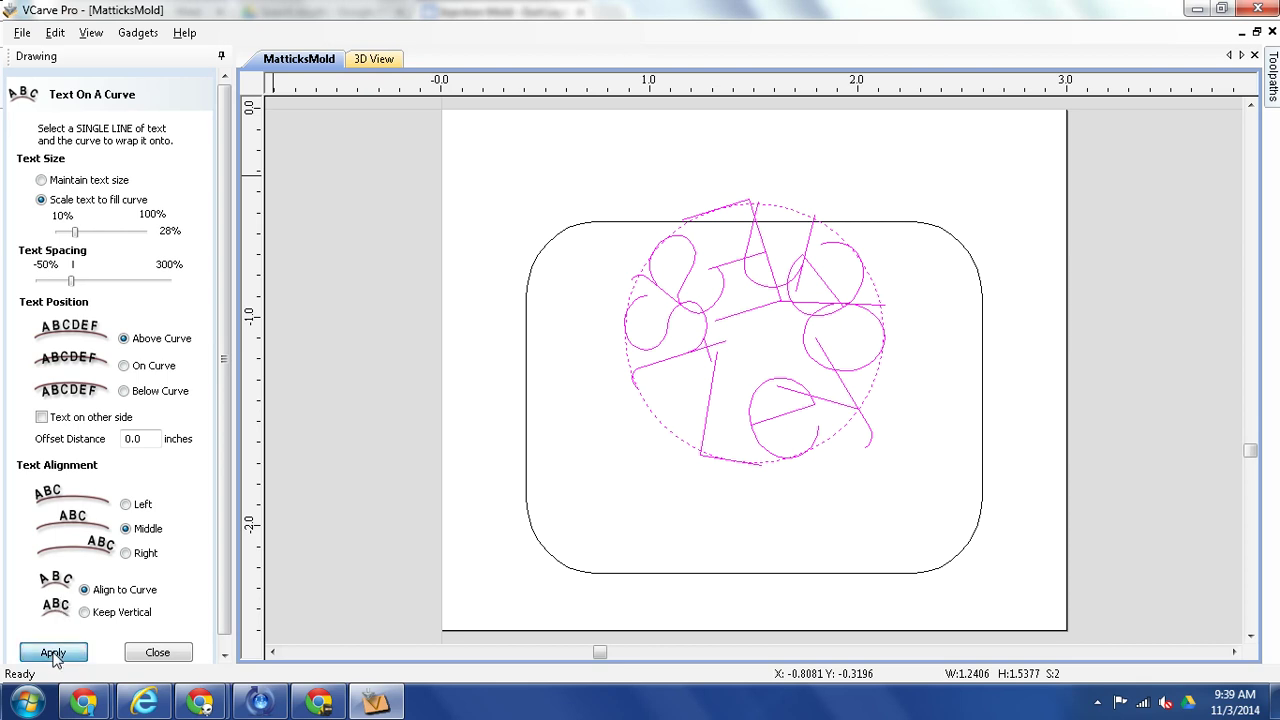
drag(74, 232, 92, 232)
click(41, 655)
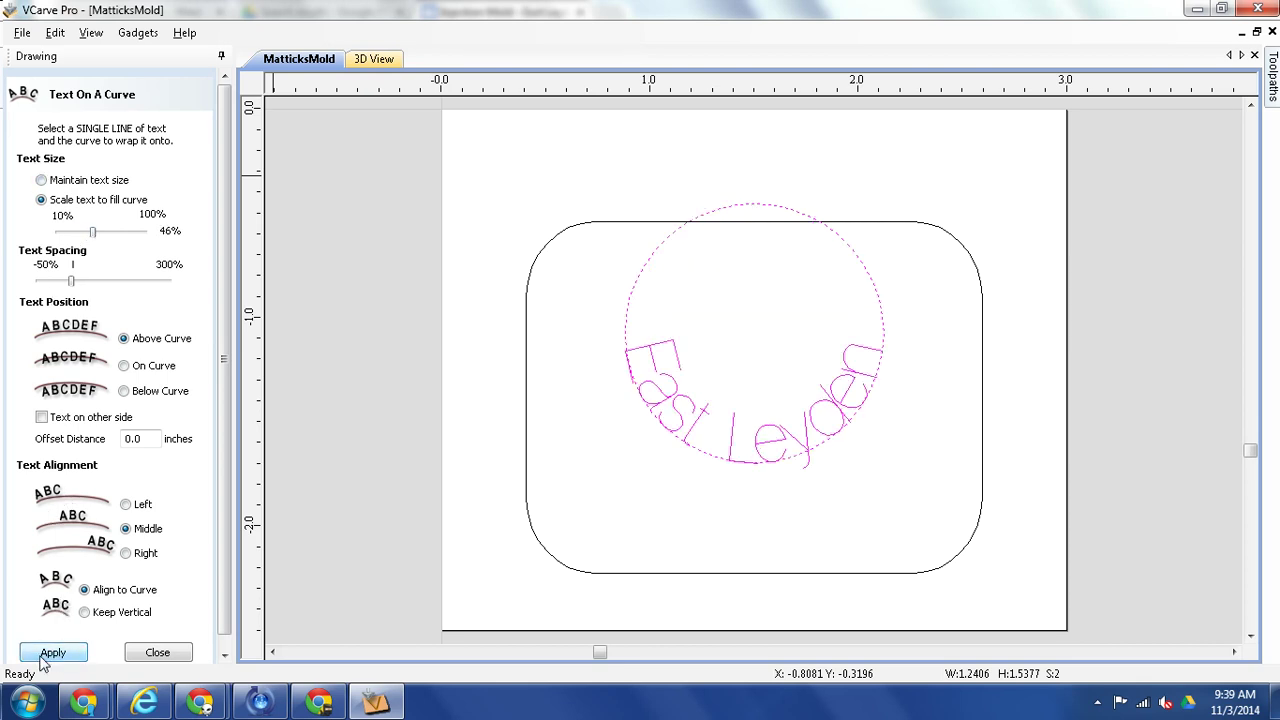
click(80, 234)
click(53, 652)
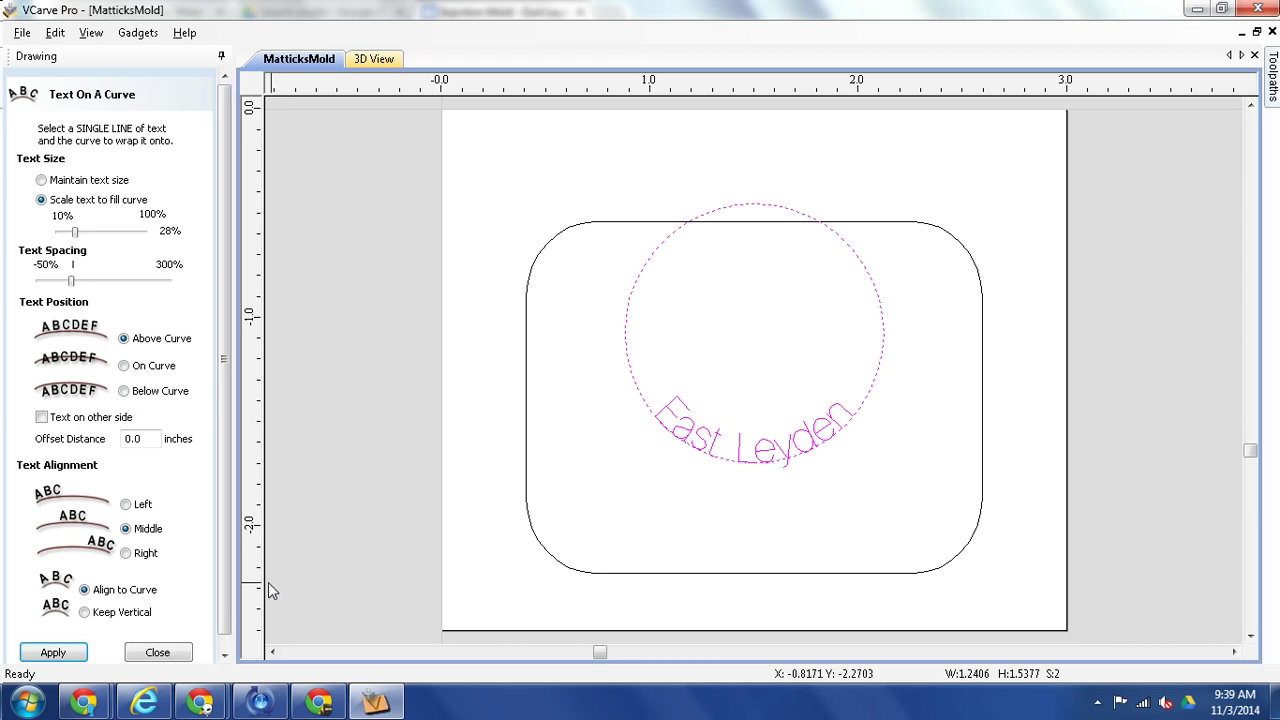
Place the text Below Curve with its letters set to Align to Curve, trying On Curve and Keep Vertical along the way
click(123, 366)
click(48, 652)
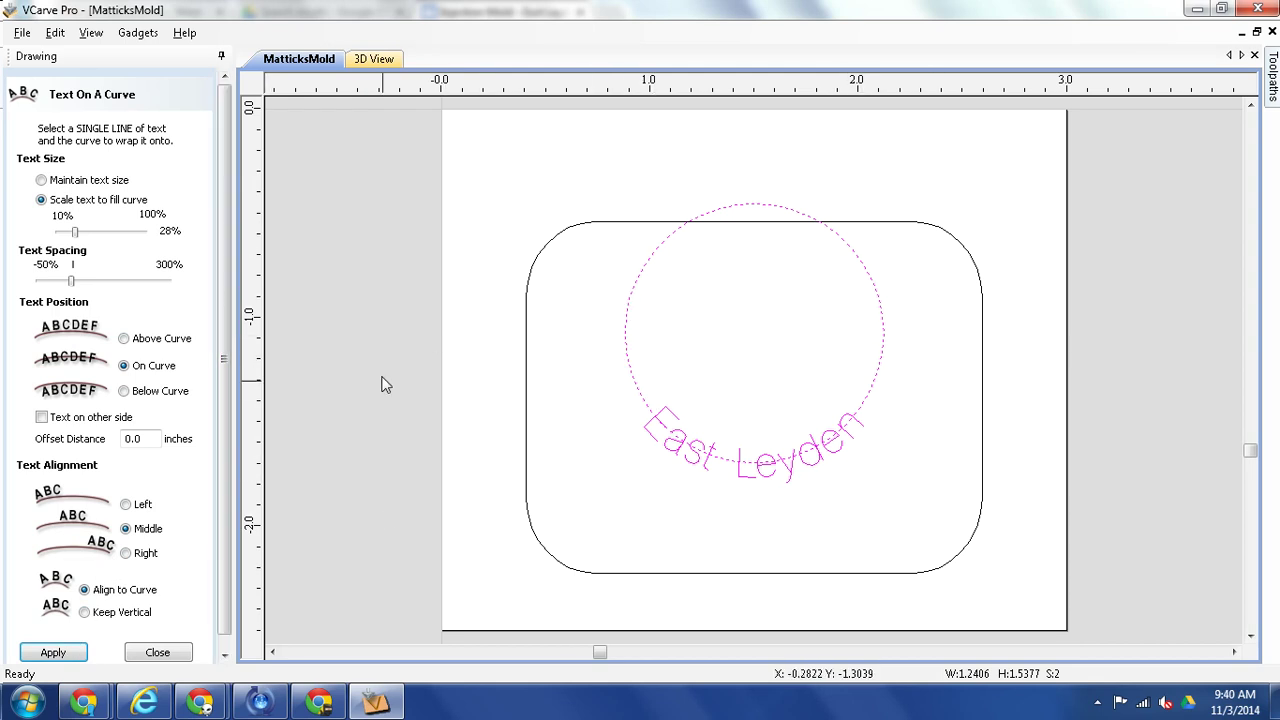
click(123, 391)
click(70, 655)
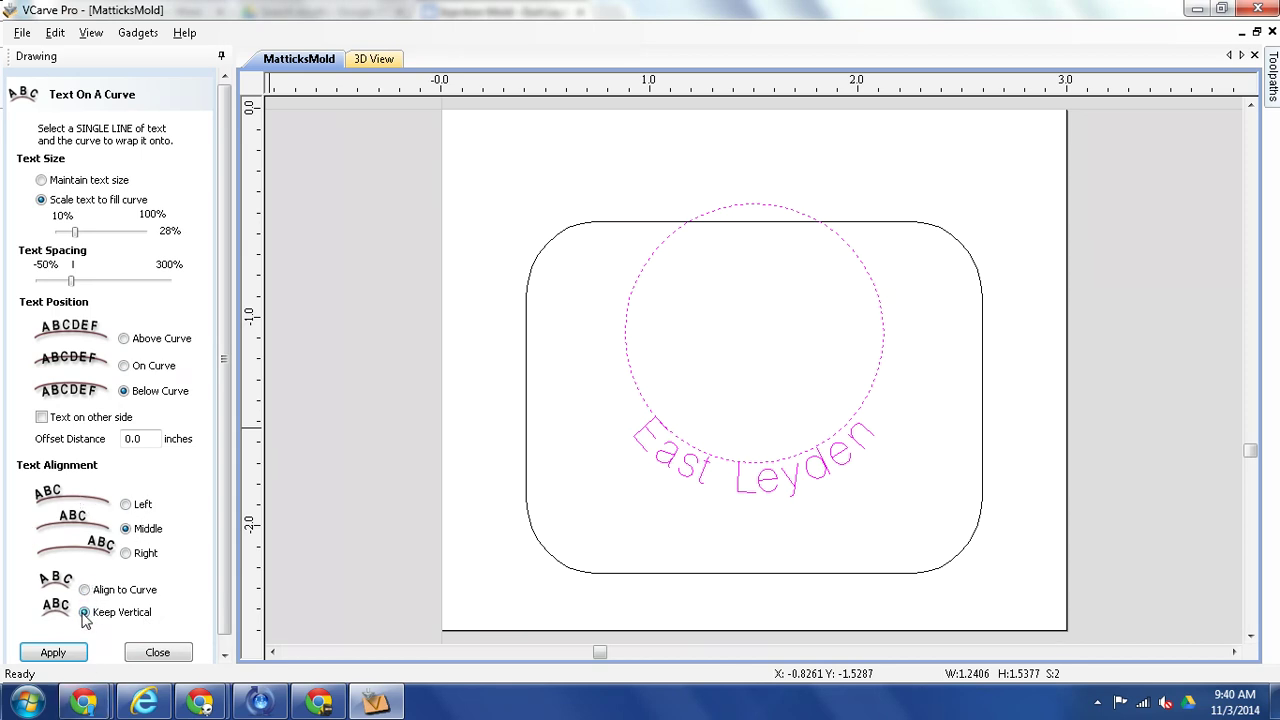
click(62, 656)
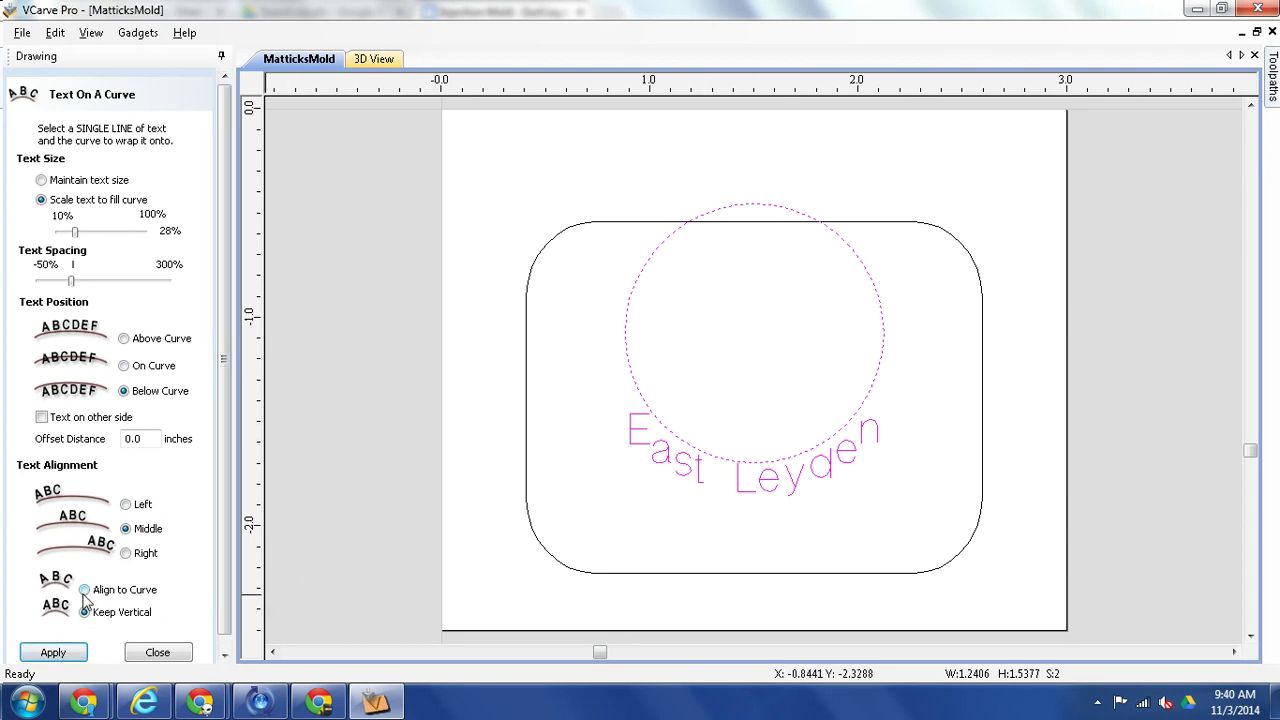
click(53, 652)
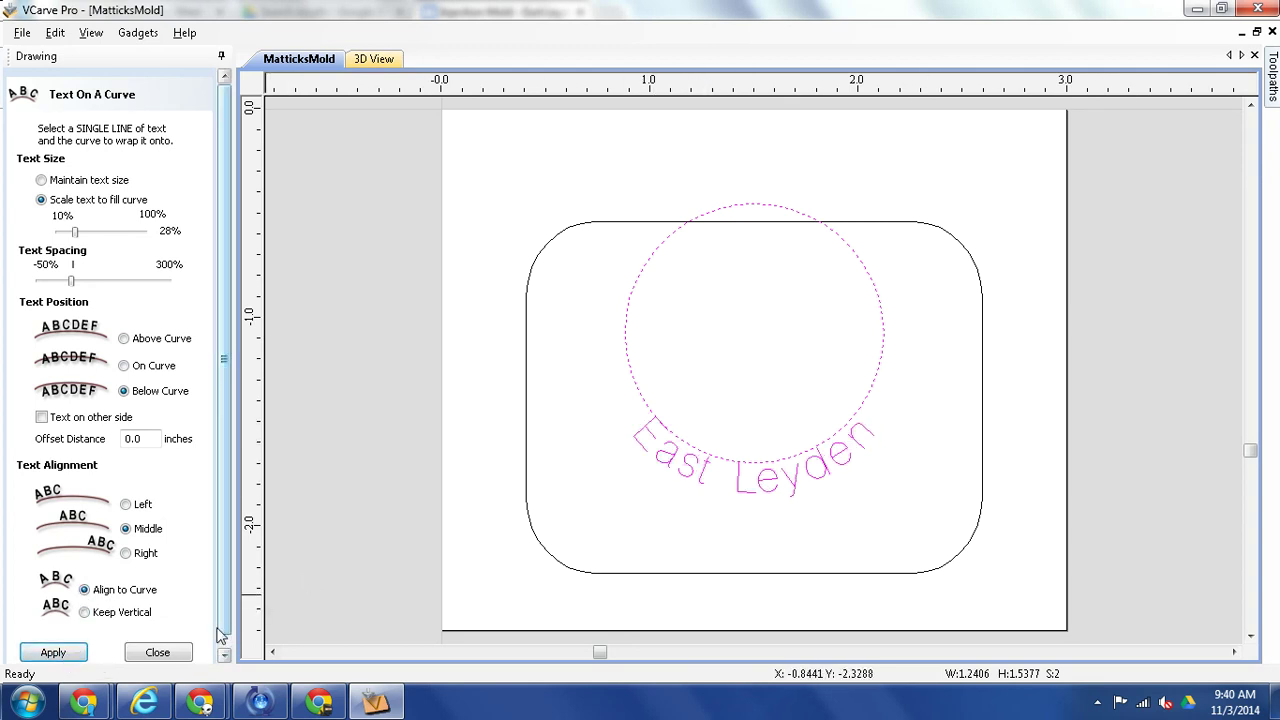
Widen the East Leyden text spacing to roughly two thirds of its range and finish Text On A Curve
click(100, 283)
click(138, 285)
click(35, 652)
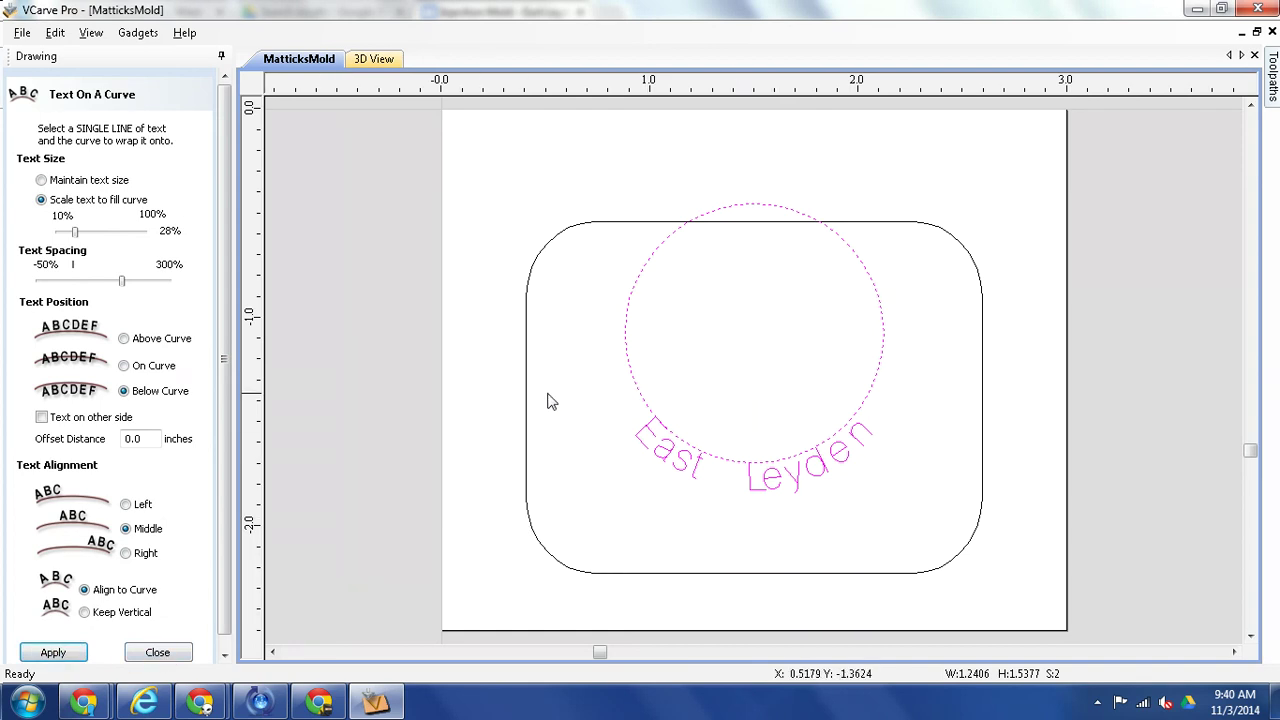
click(157, 654)
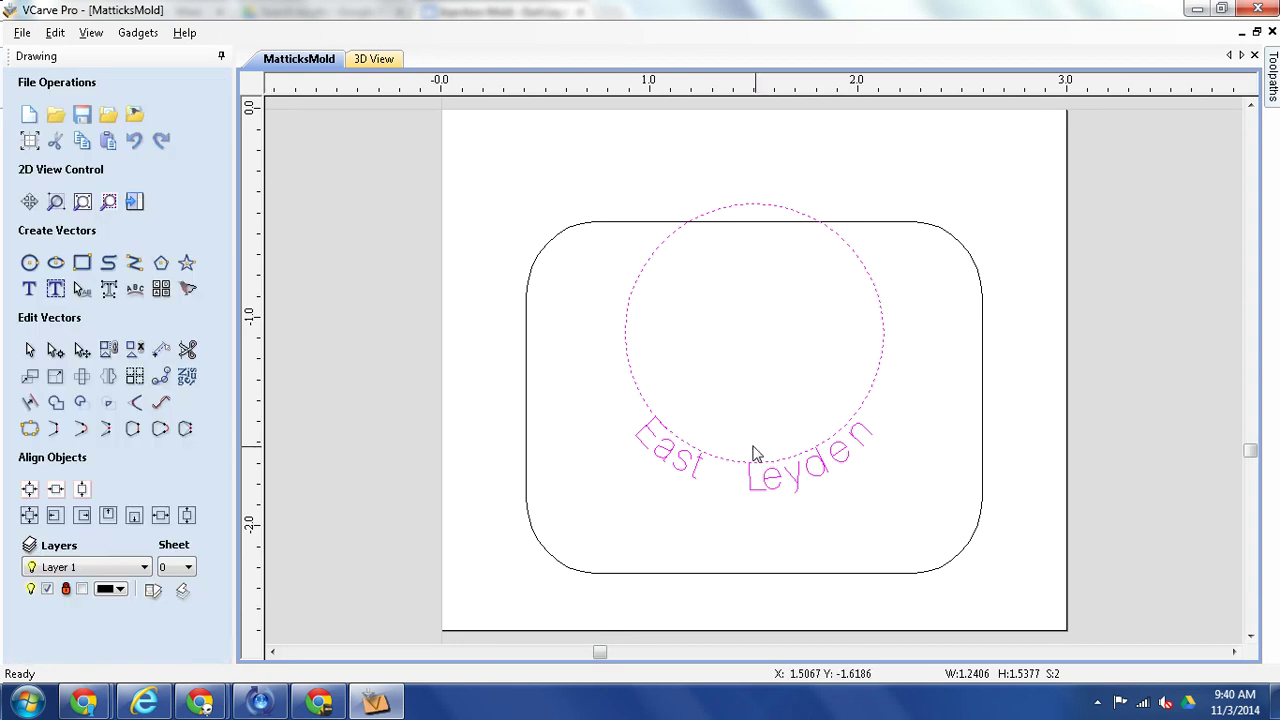
Move the East Leyden text slightly down inside the rounded rectangle and delete the guide circle
click(758, 483)
click(760, 478)
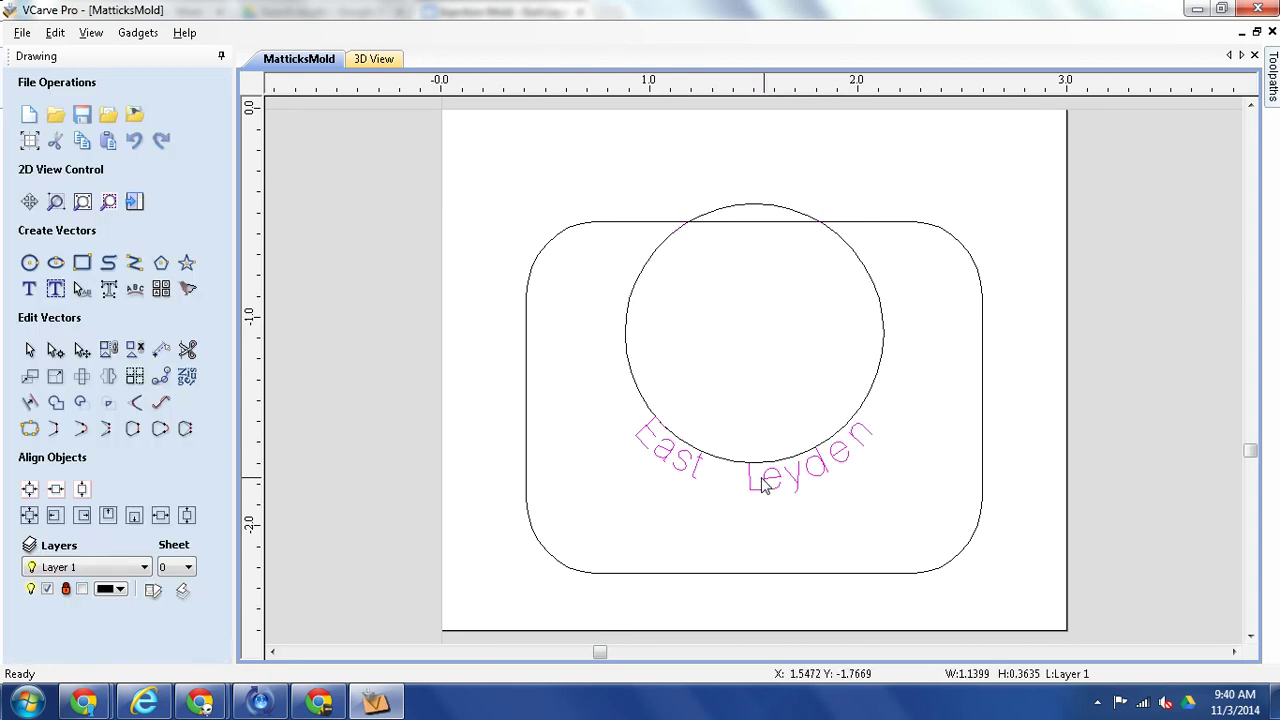
drag(757, 462, 757, 506)
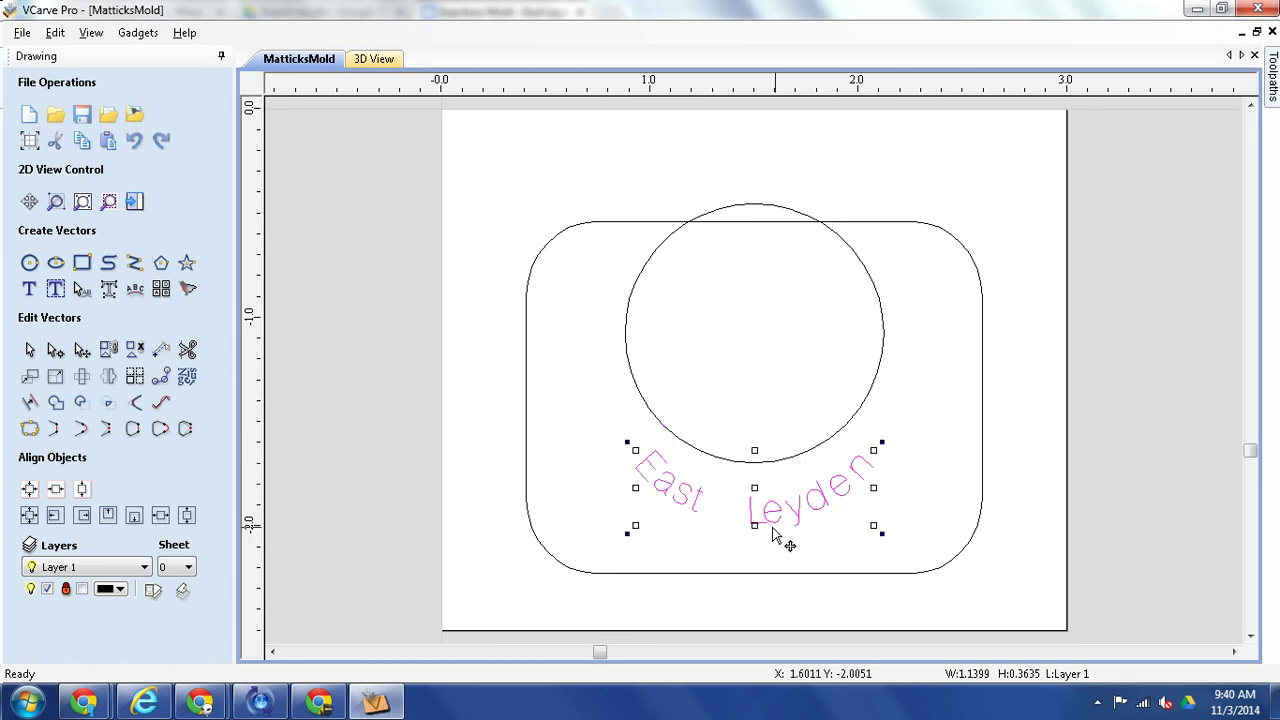
click(872, 376)
key(Delete)
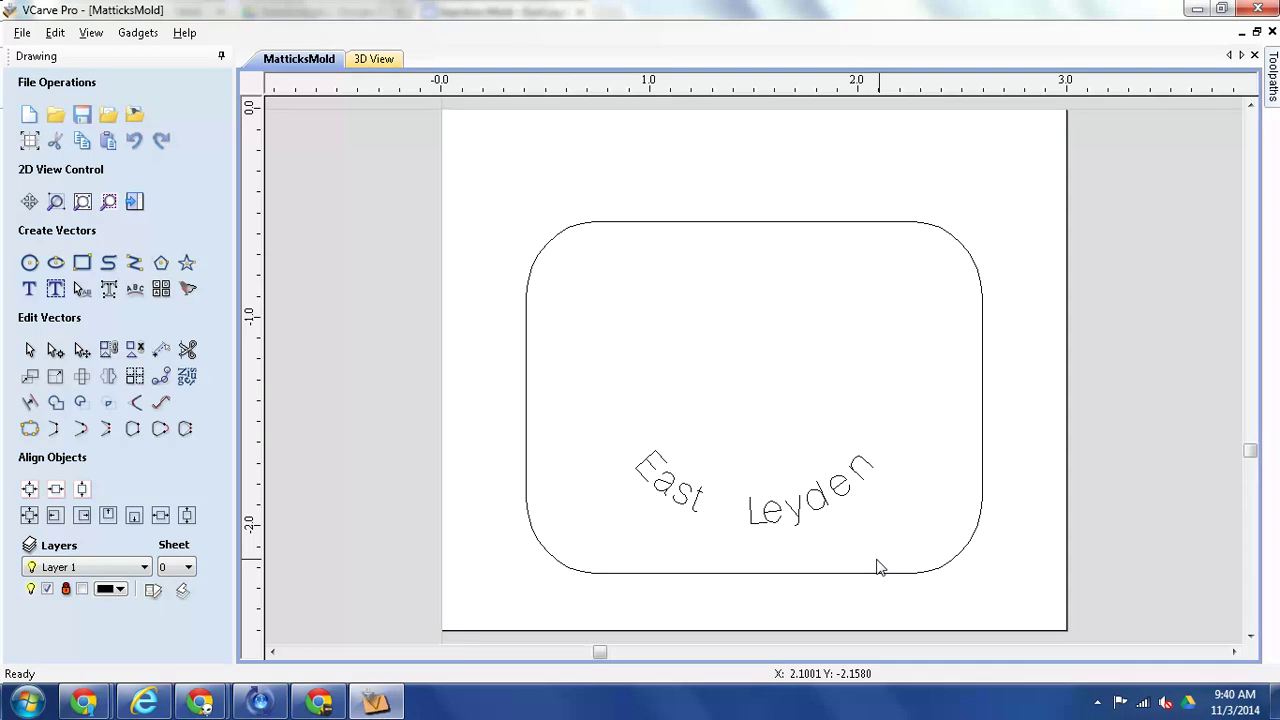
Set up a Quick Engrave toolpath for the East Leyden text using the V-Bit (60 deg 0.25") from the tool database
click(817, 497)
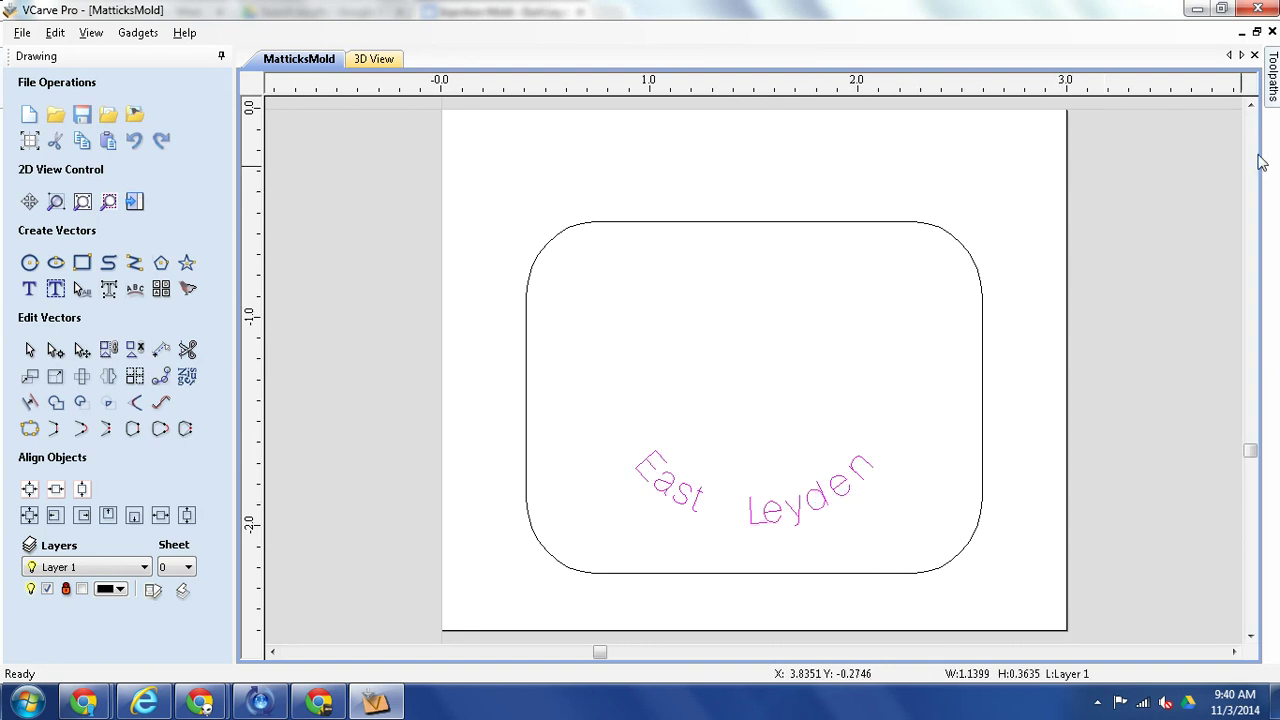
mouse_move(1274, 92)
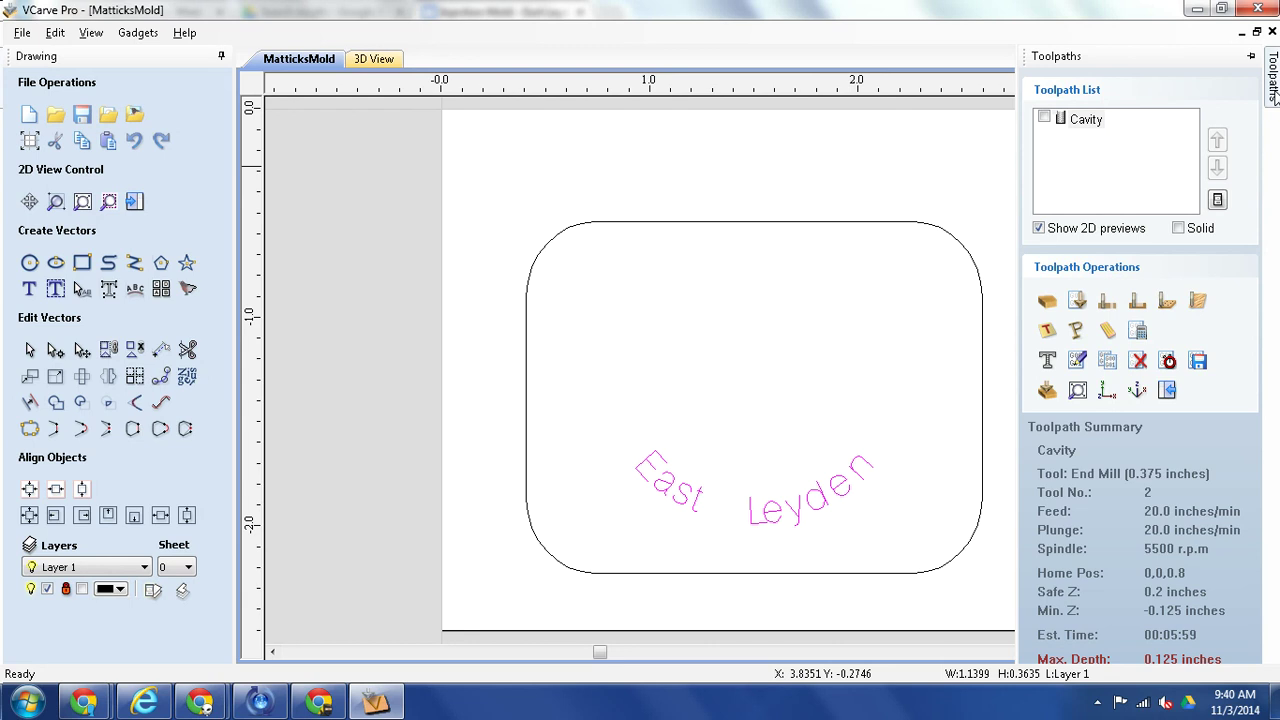
click(1045, 362)
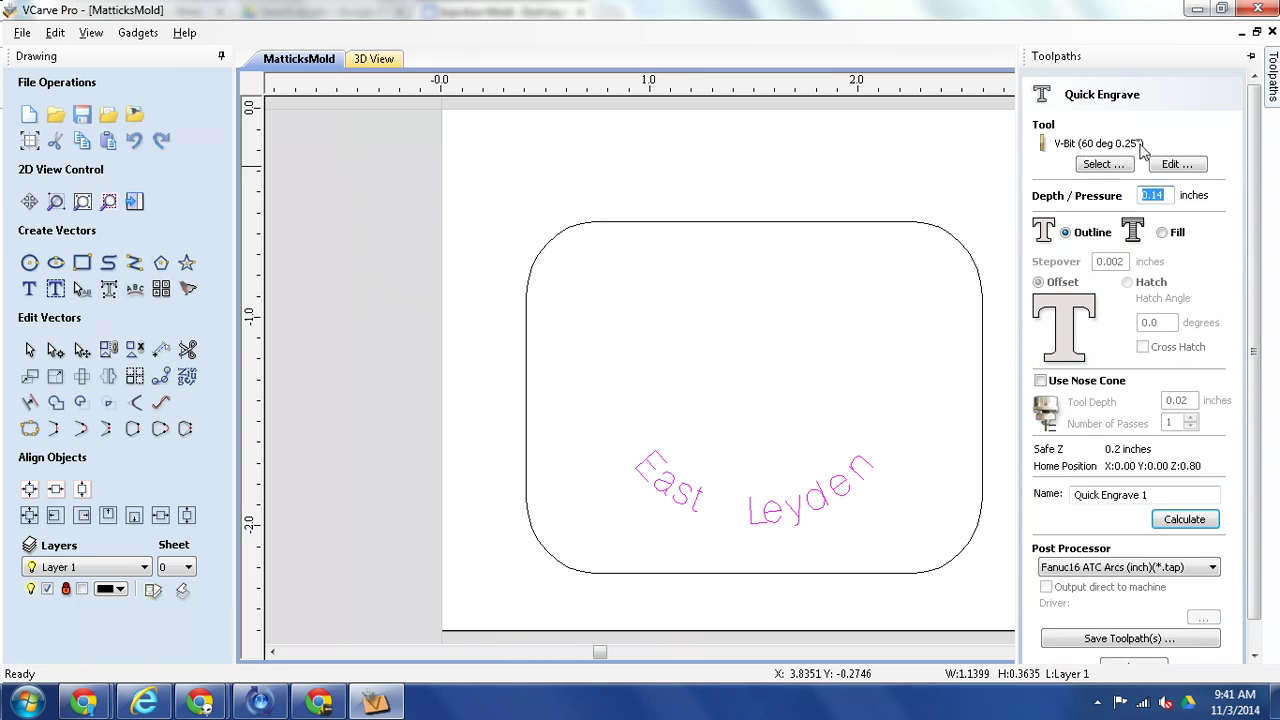
click(1108, 168)
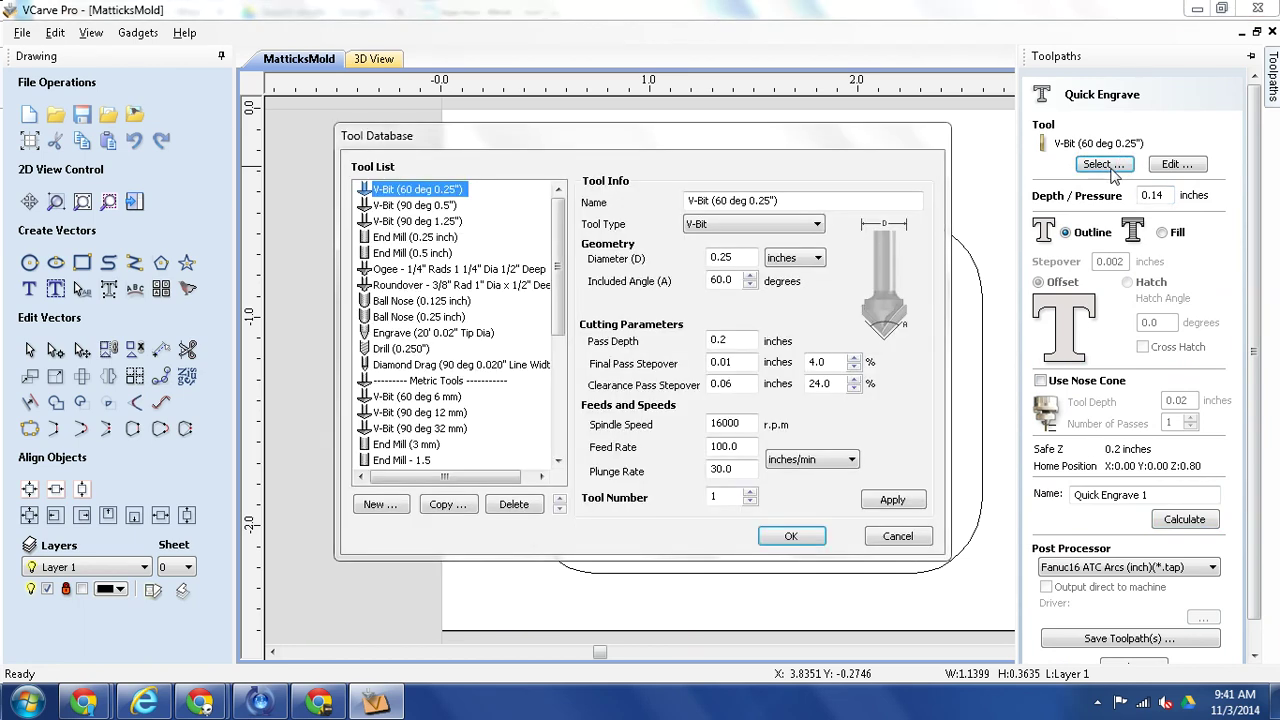
scroll(460, 210, down, 5)
scroll(460, 210, up, 5)
drag(744, 424, 707, 423)
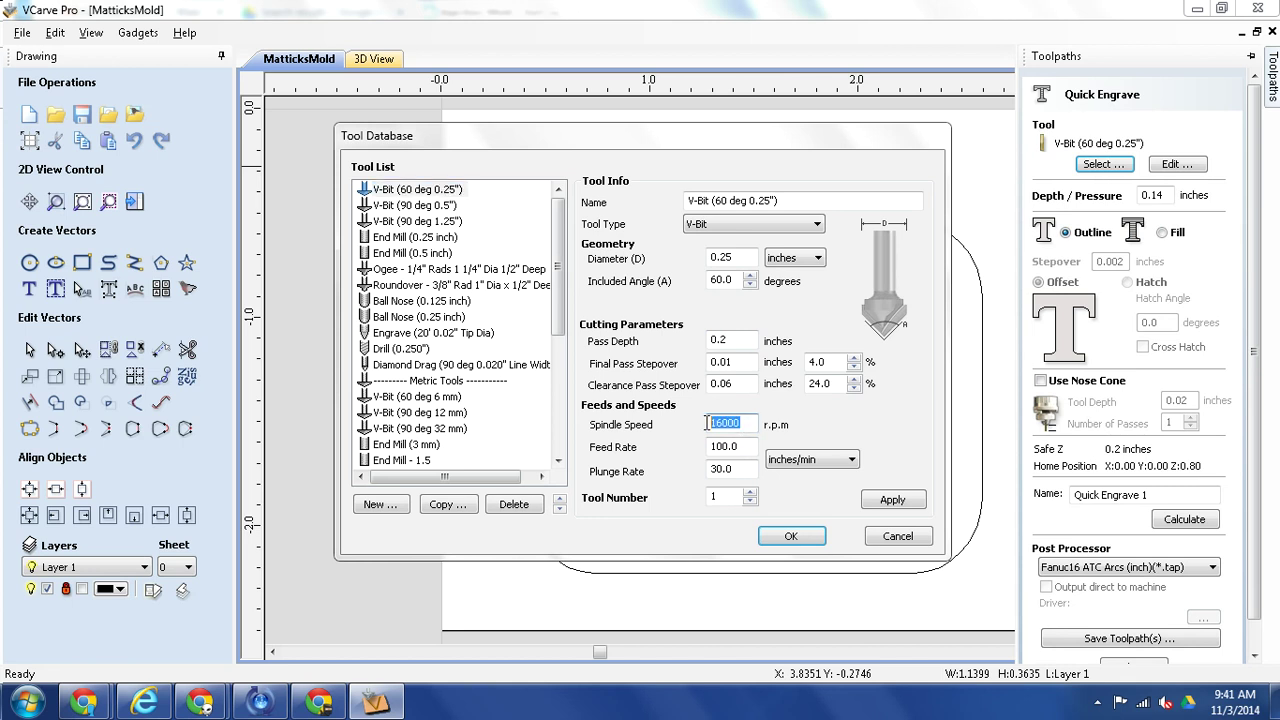
click(800, 537)
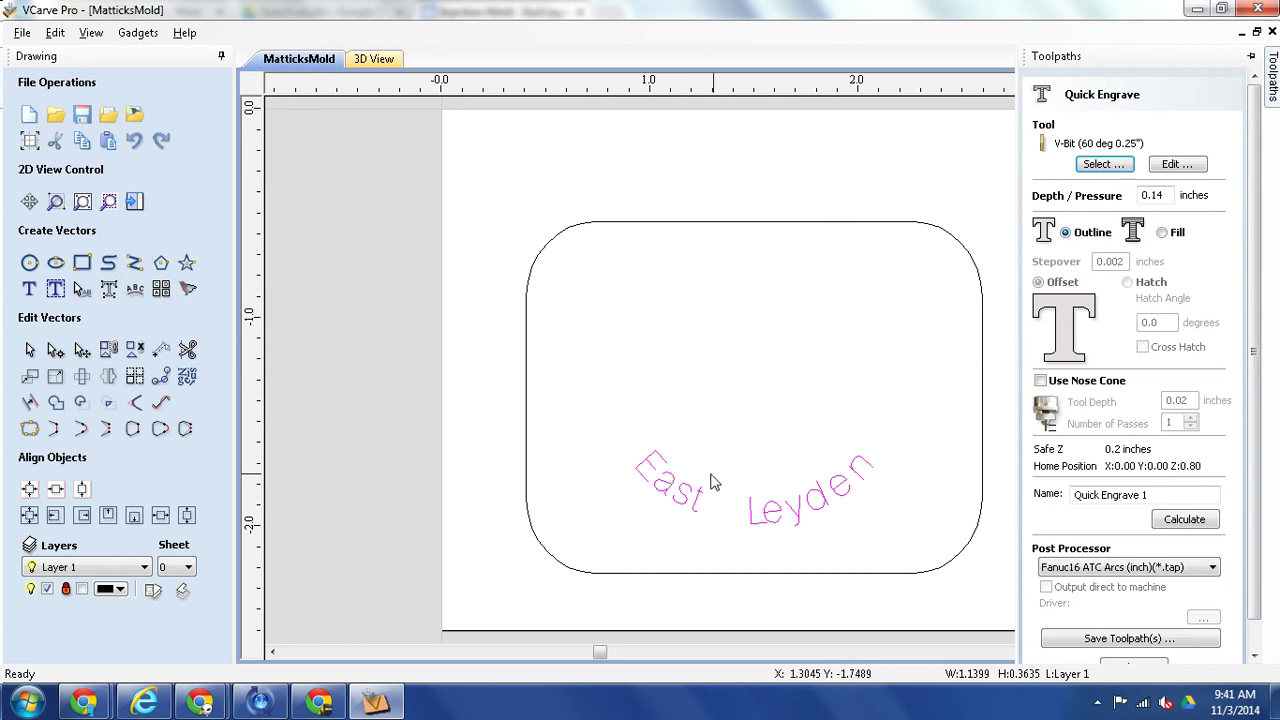
Calculate the Quick Engrave 1 Outline toolpath at a depth of 0.14 inches and close its settings
click(1207, 530)
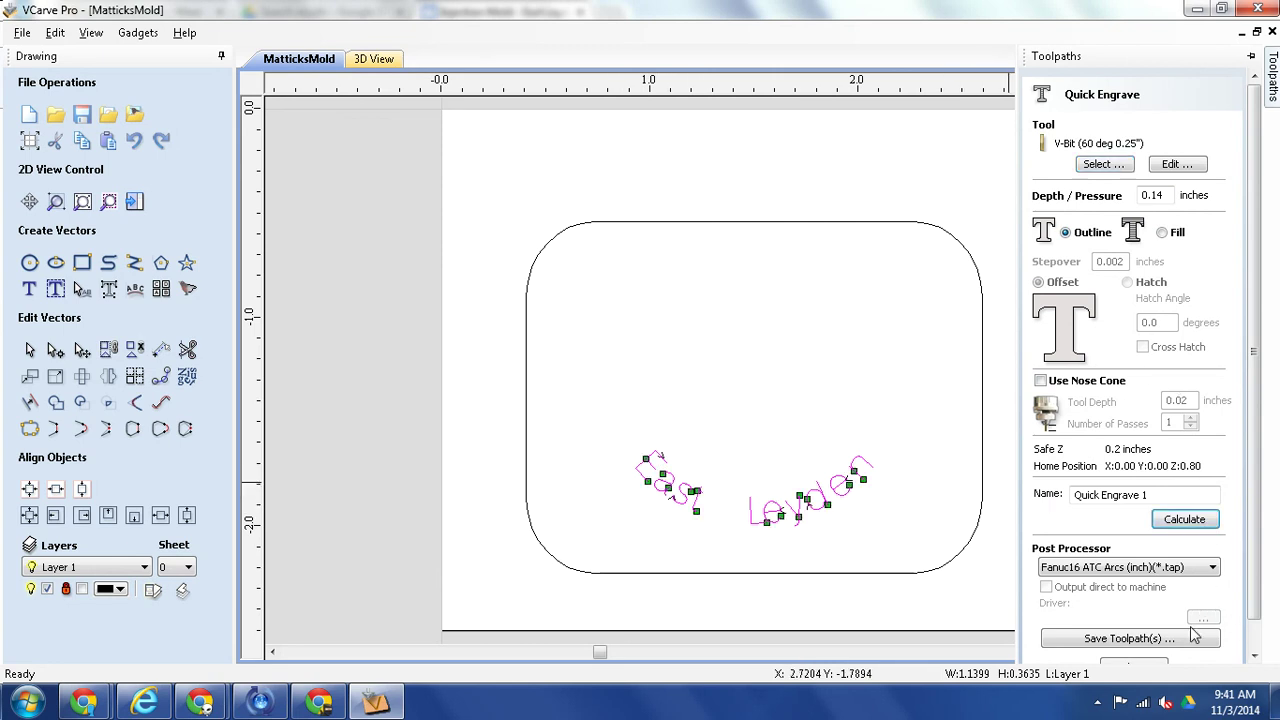
click(1254, 656)
click(1104, 642)
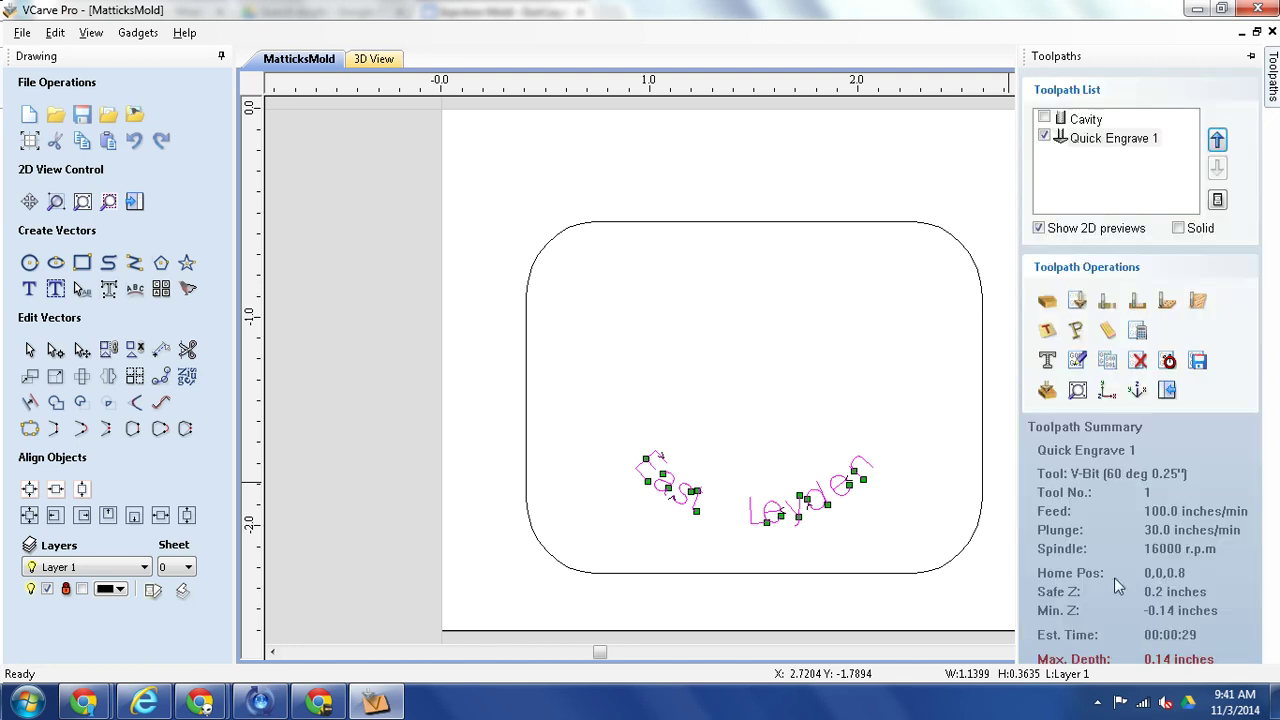
Simulate the Quick Engrave 1 toolpath and the Cavity toolpath in the 3D preview
click(1047, 390)
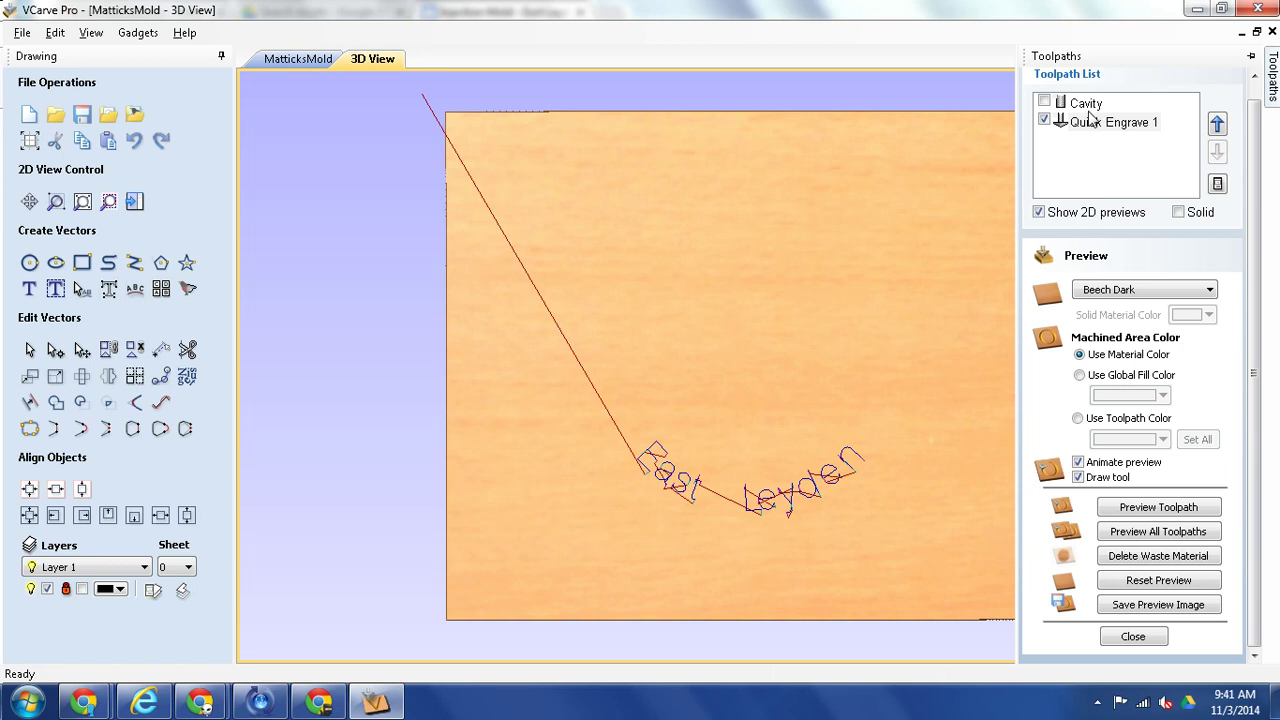
click(1158, 508)
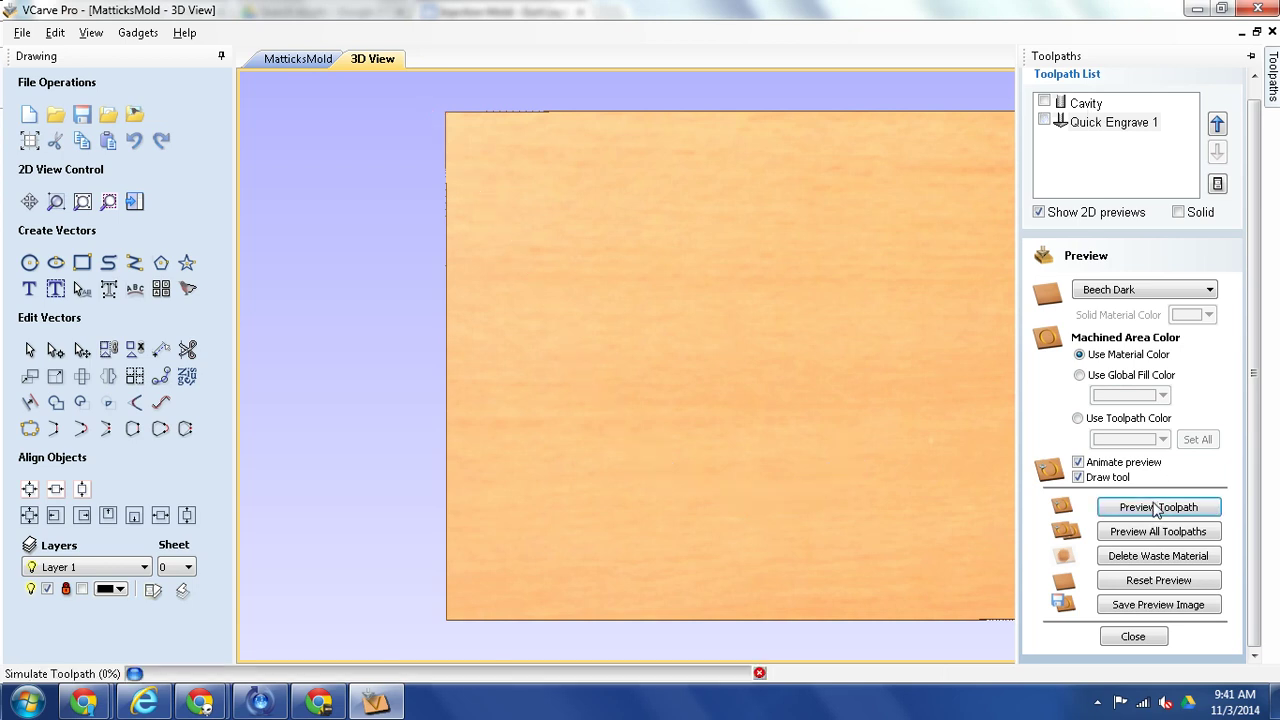
click(1086, 104)
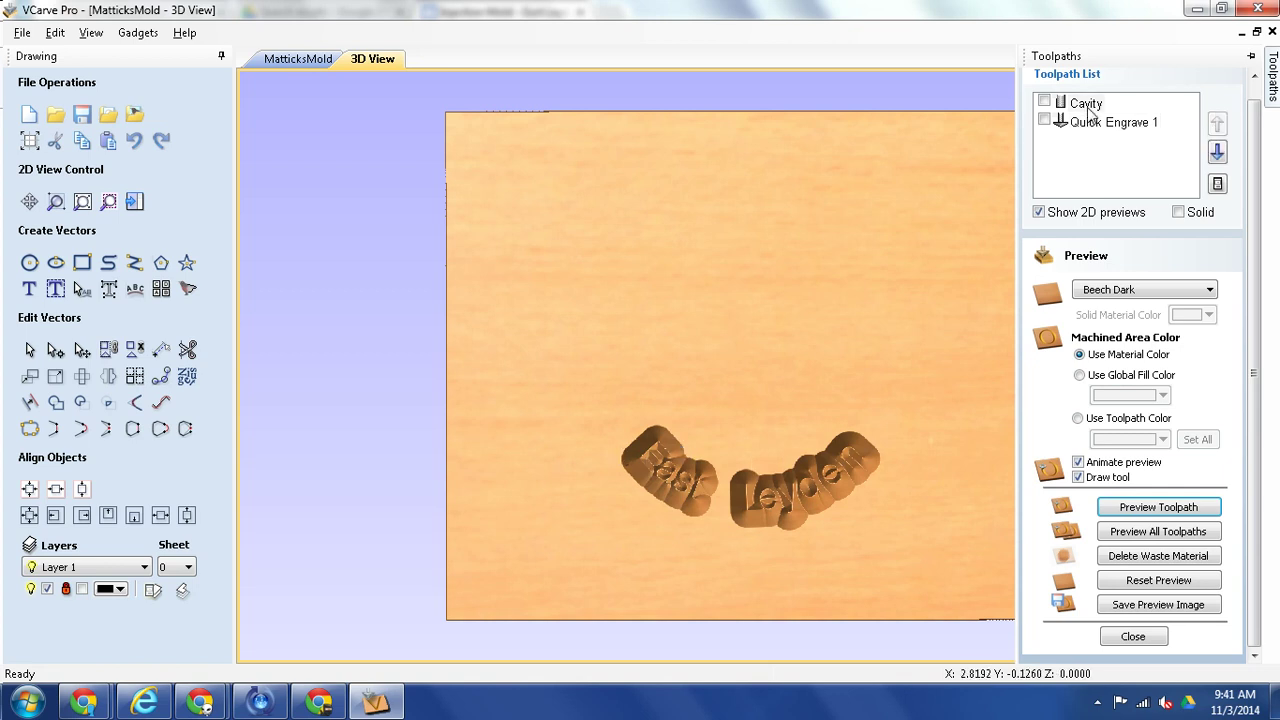
click(1160, 508)
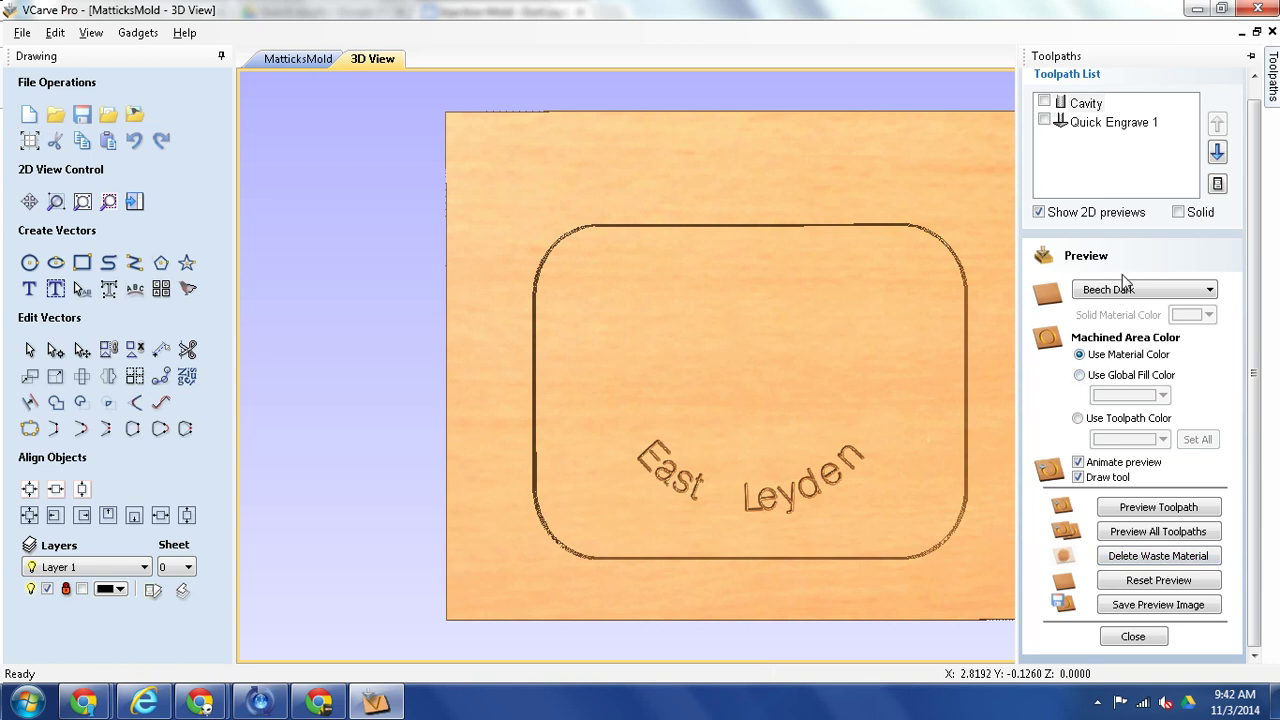
Change the Quick Engrave 1 depth to 0.135 inches and recalculate the toolpath
double_click(1088, 124)
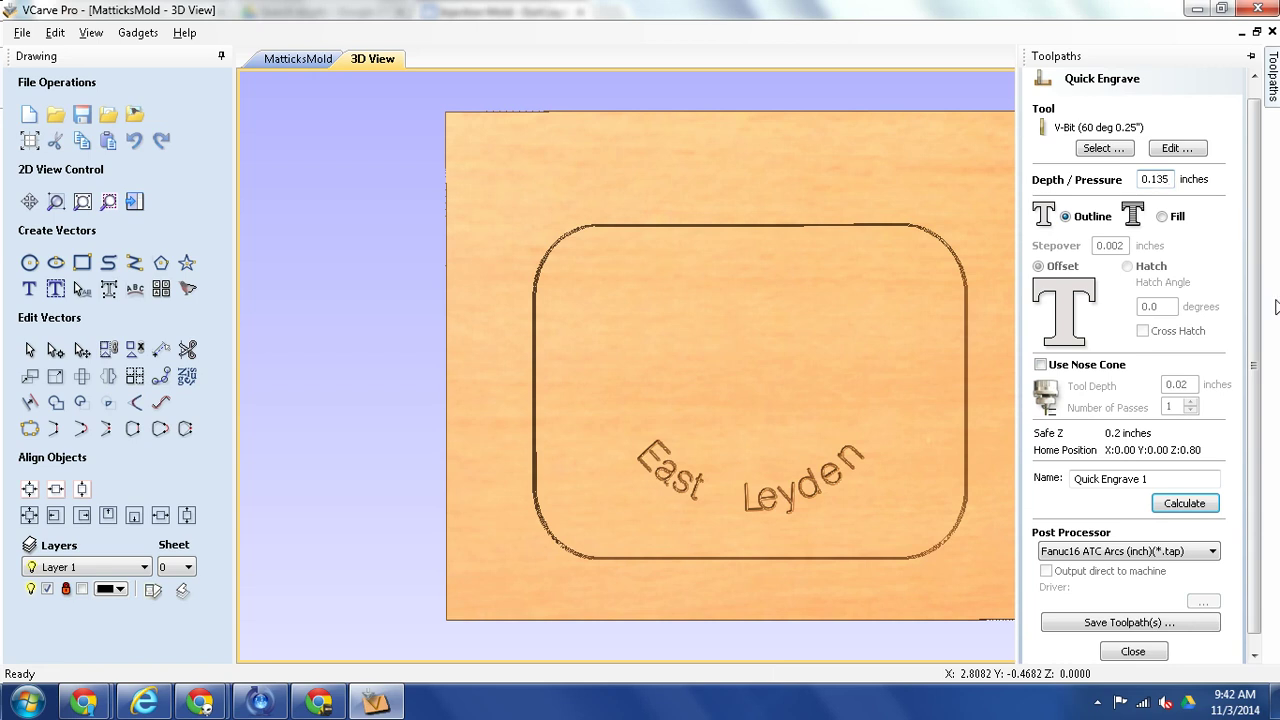
click(1184, 503)
click(1133, 651)
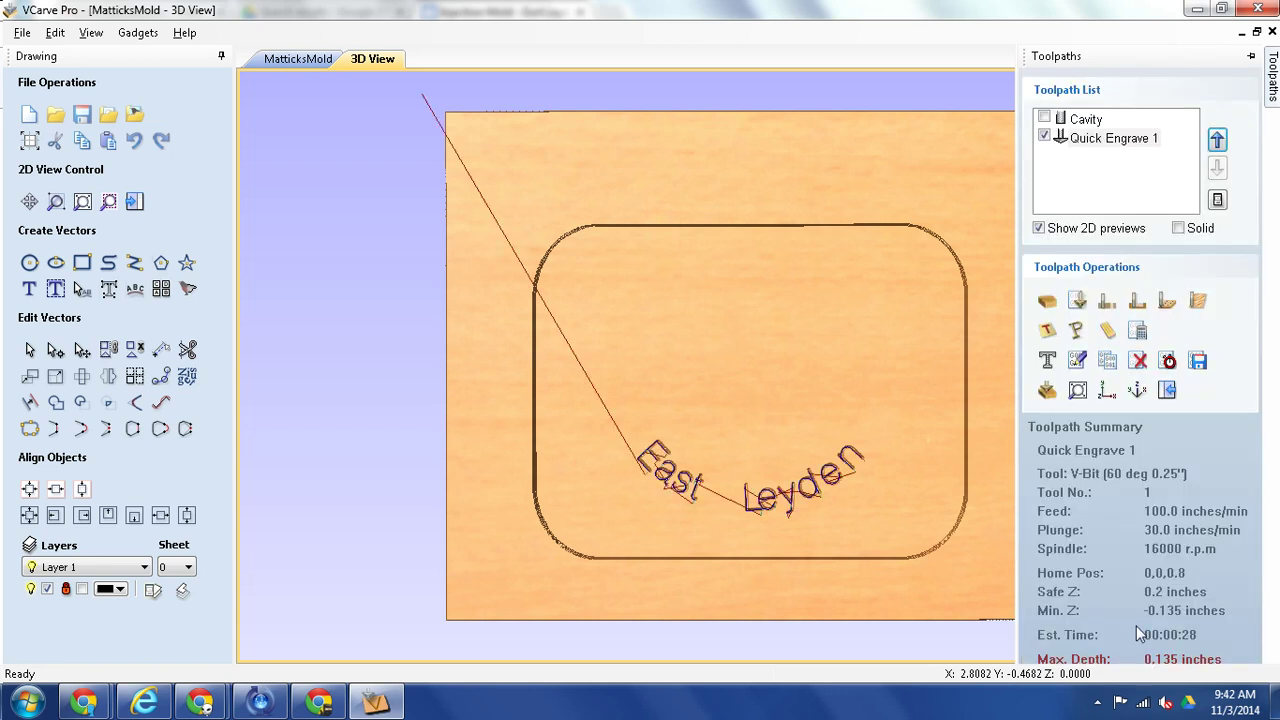
Simulate all toolpaths on a reset 3D preview and save the mold file
click(1050, 396)
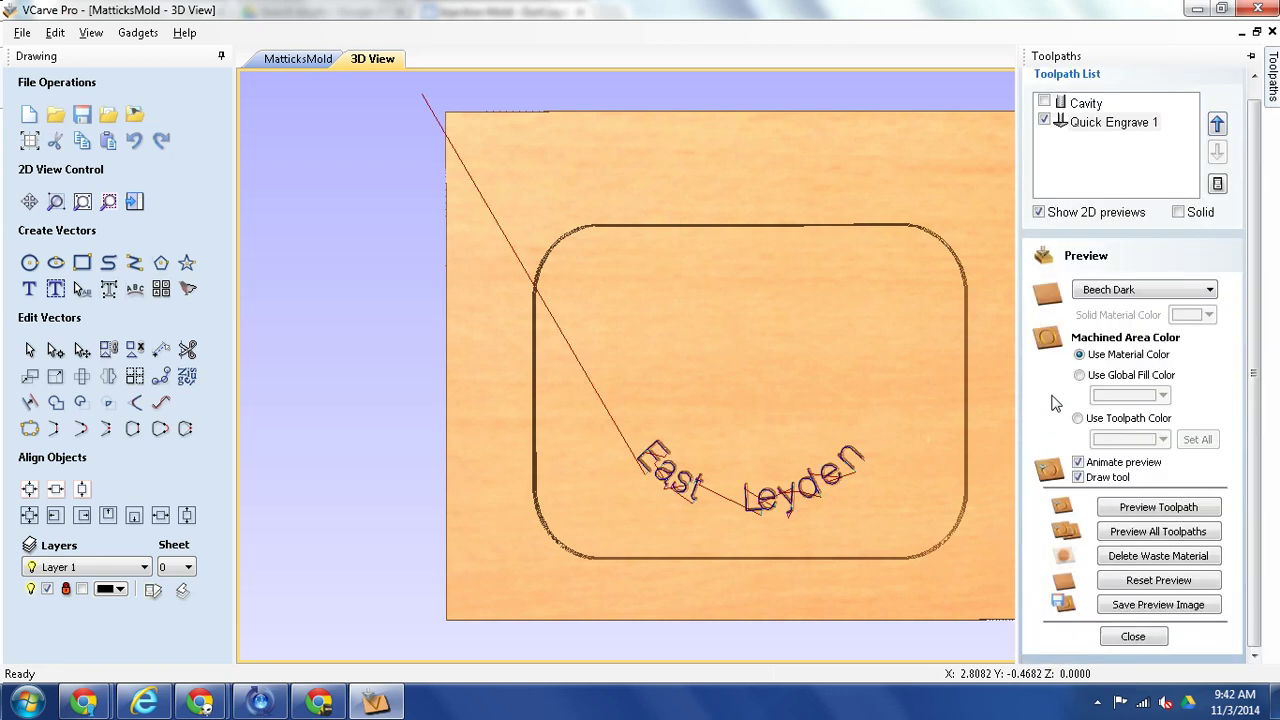
click(1147, 582)
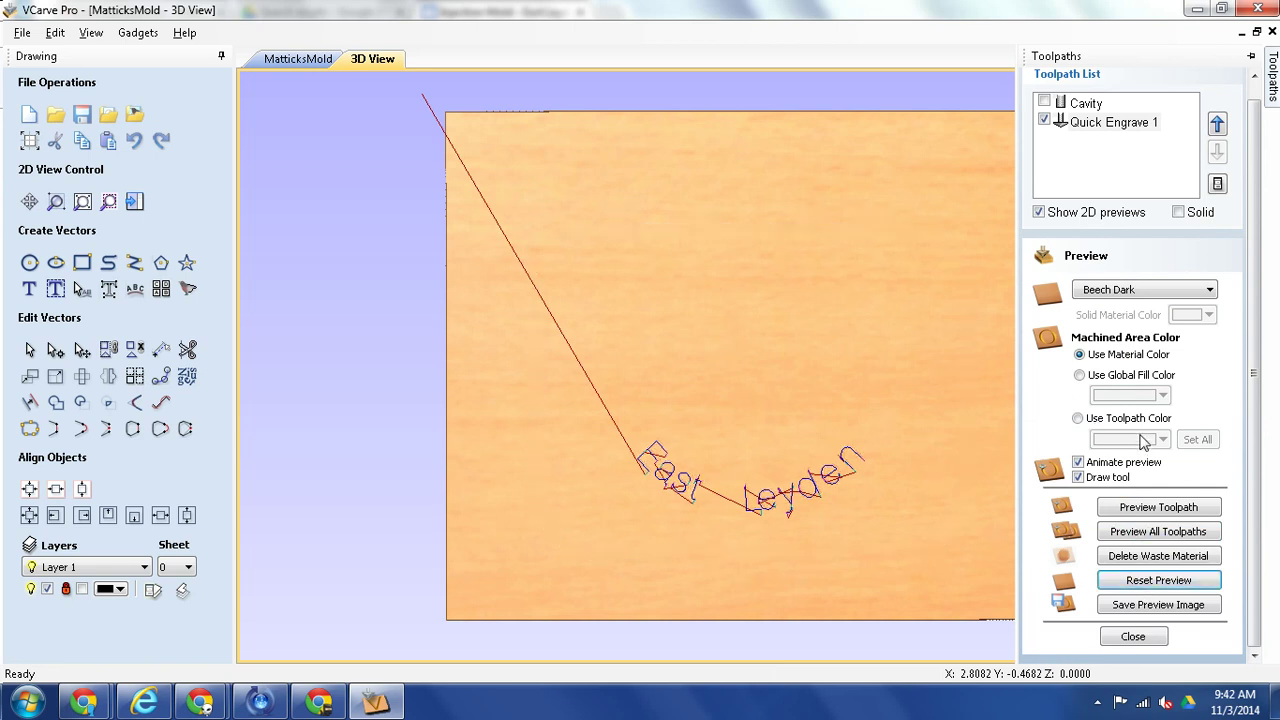
click(1150, 531)
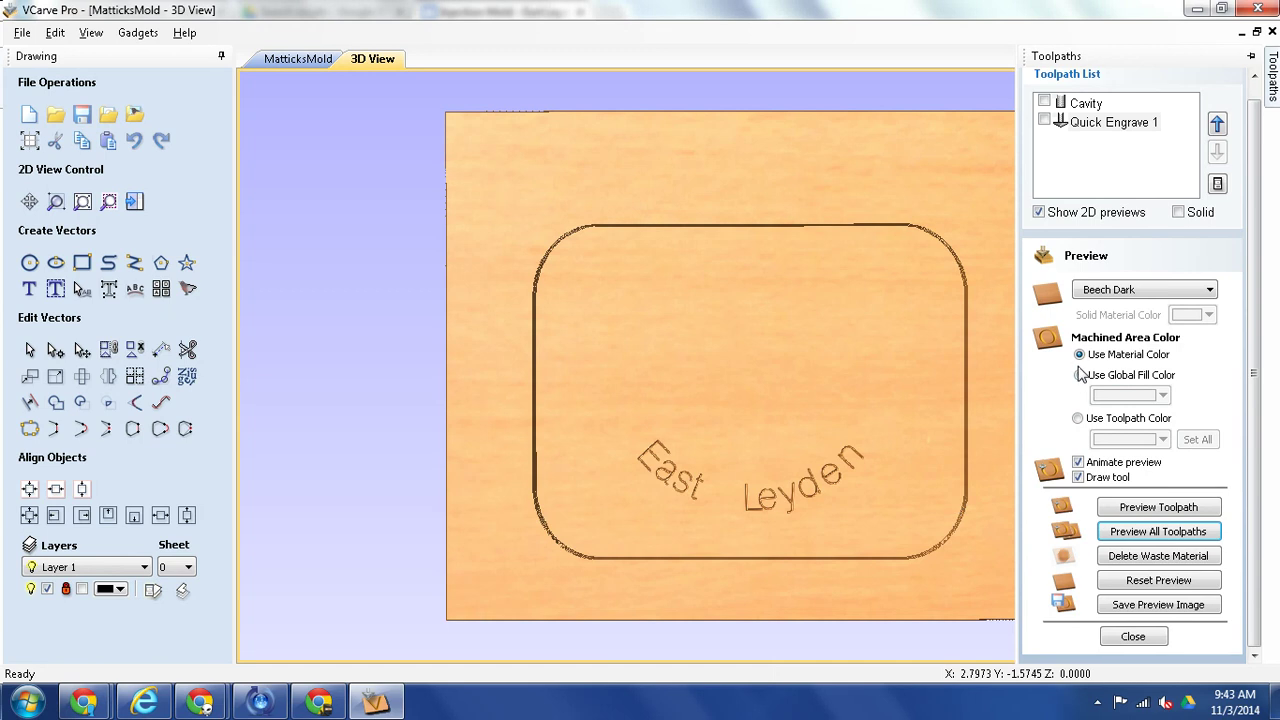
click(1135, 637)
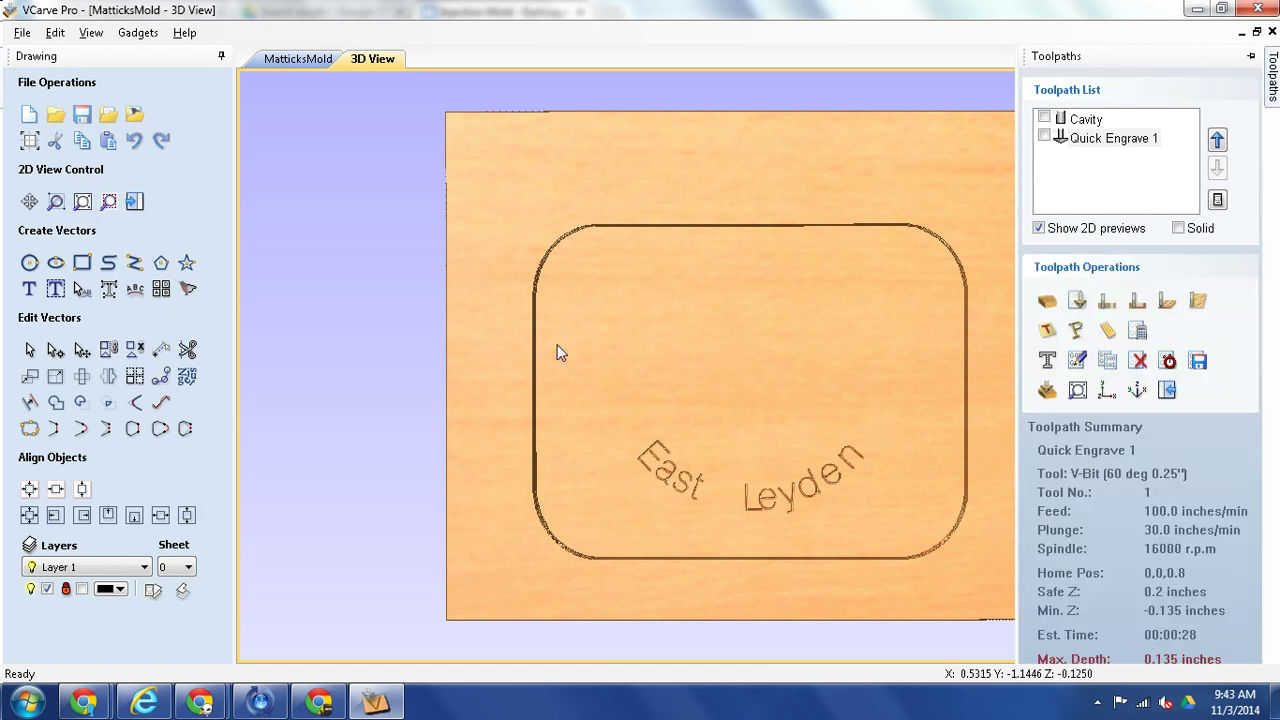
click(82, 114)
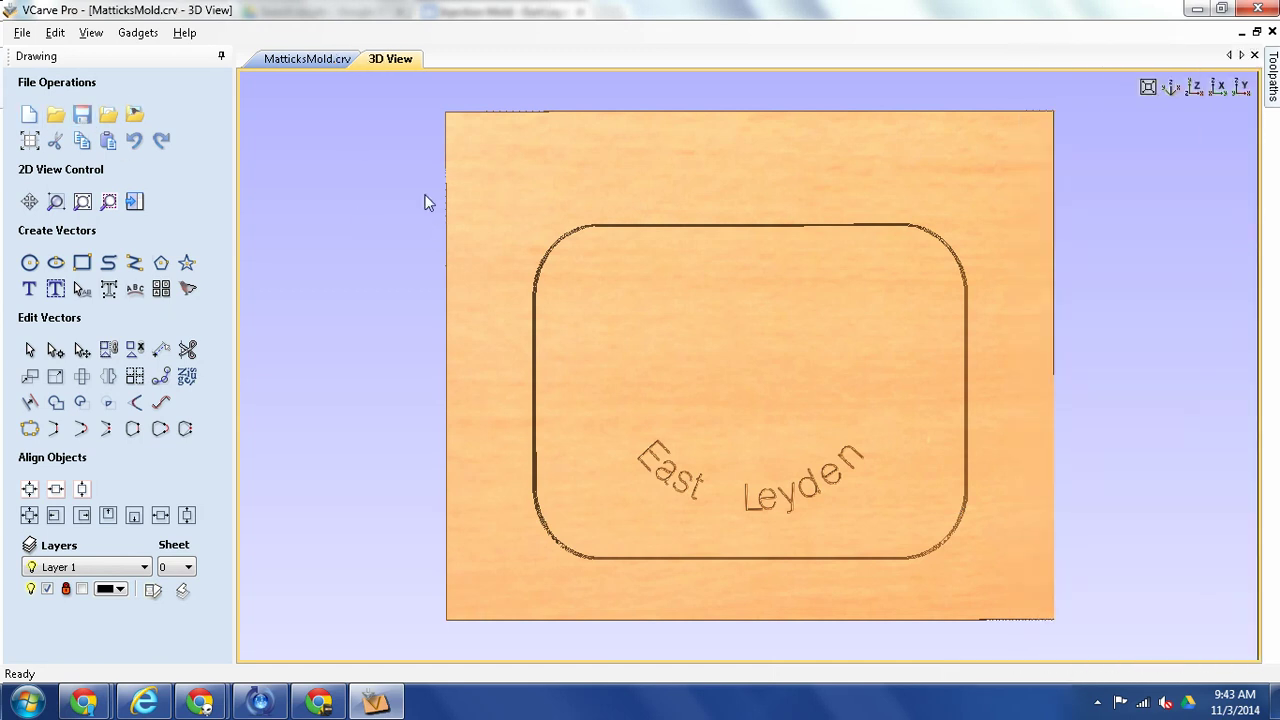